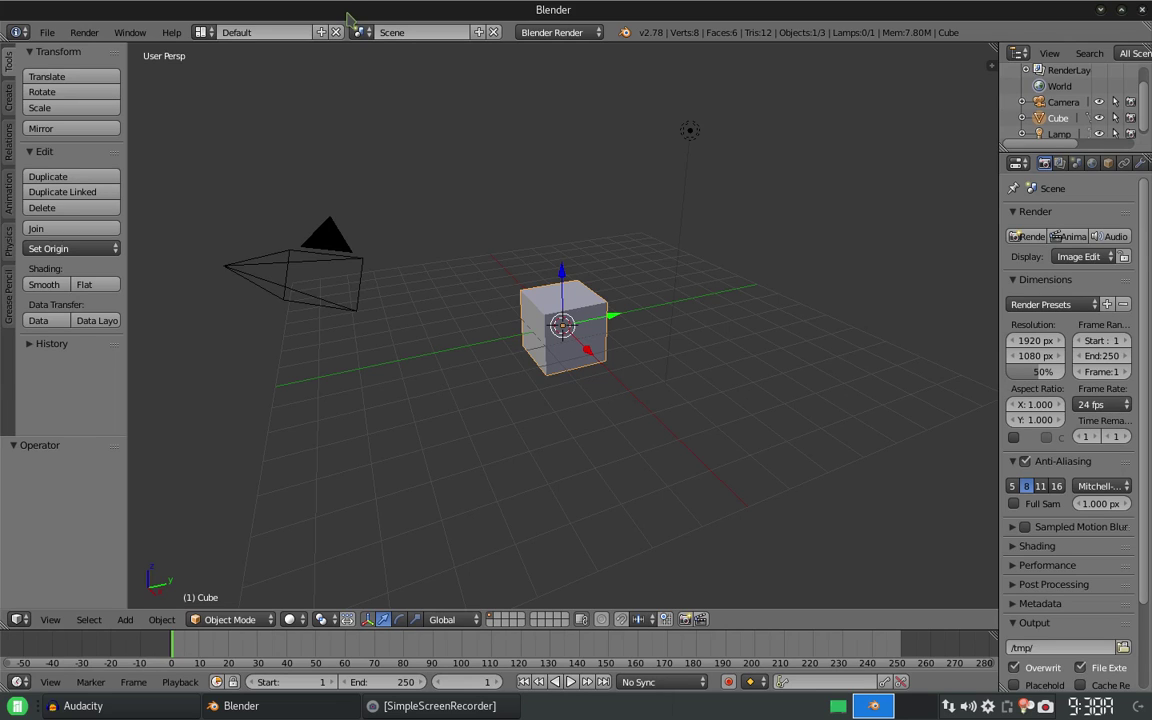
Step: Orbit to a front view of the cube and align the scene camera to that view
middle_click_drag(360, 463, 547, 365)
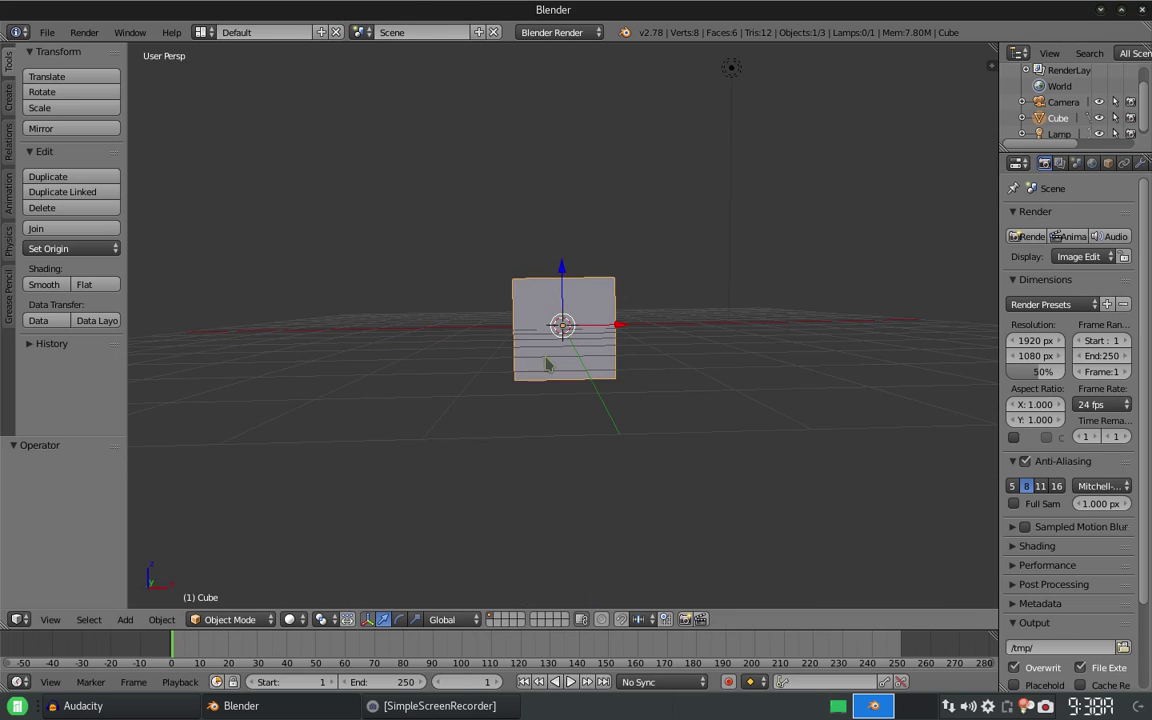
key("ctrl+alt+KP_0")
left_click(535, 32)
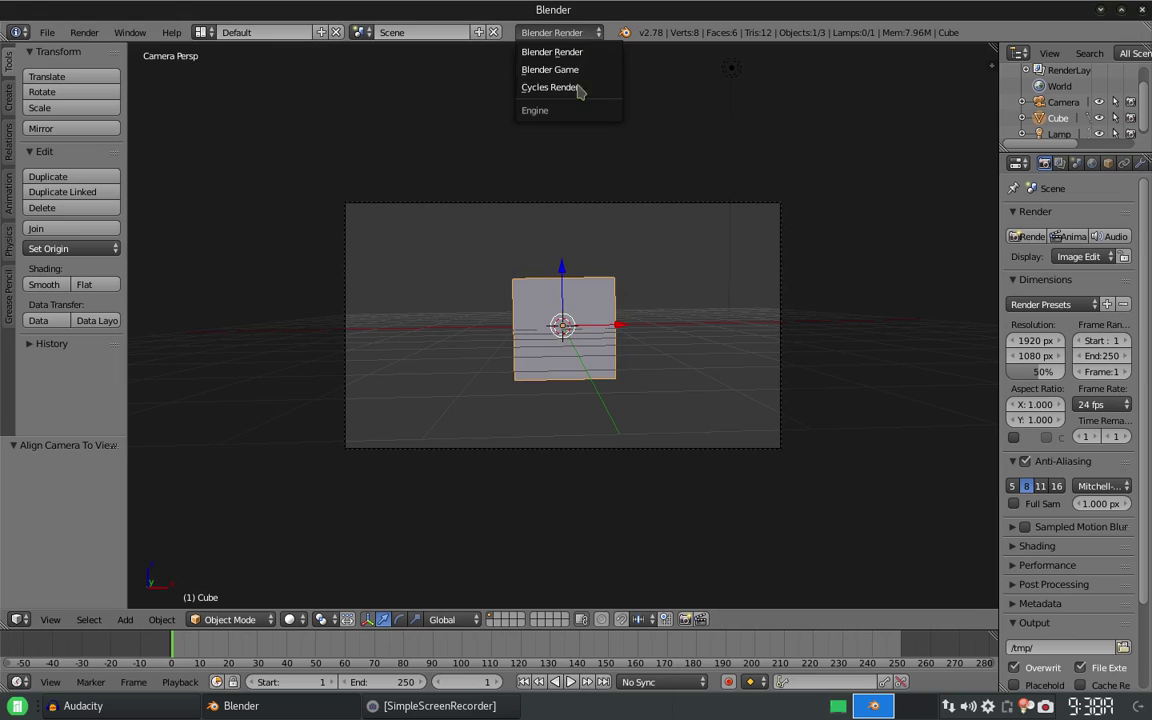
Step: Switch the render engine to Cycles with live Rendered viewport shading, viewed through the camera
left_click(578, 88)
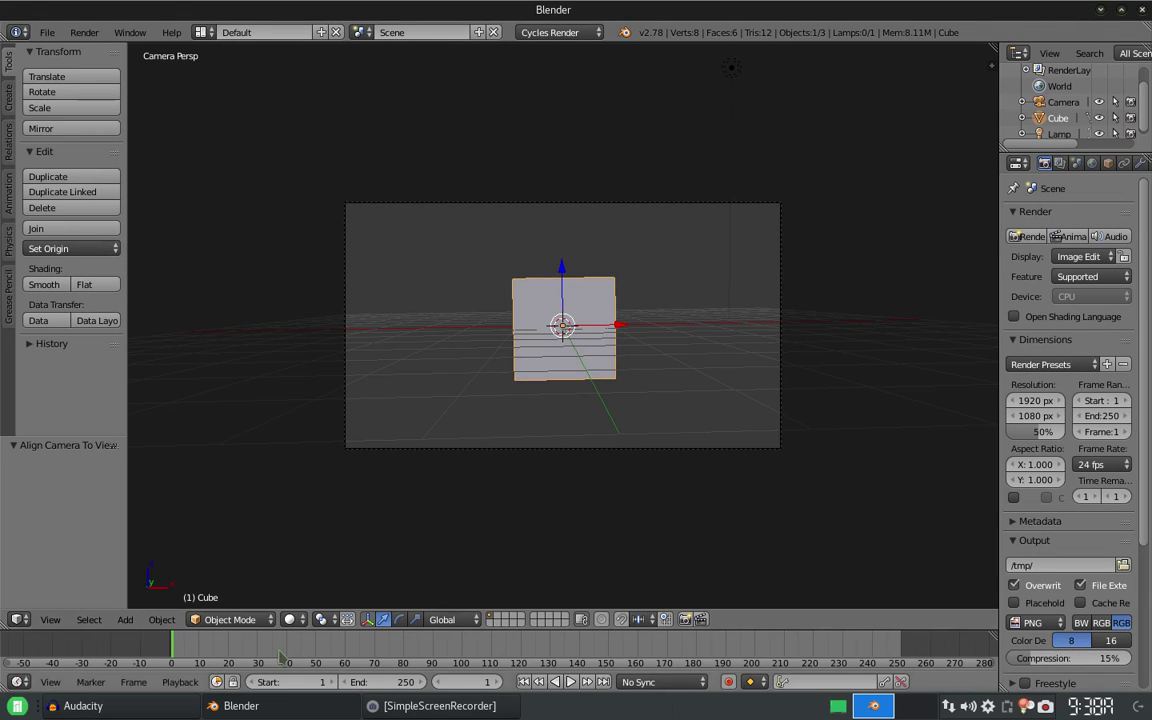
left_click(290, 619)
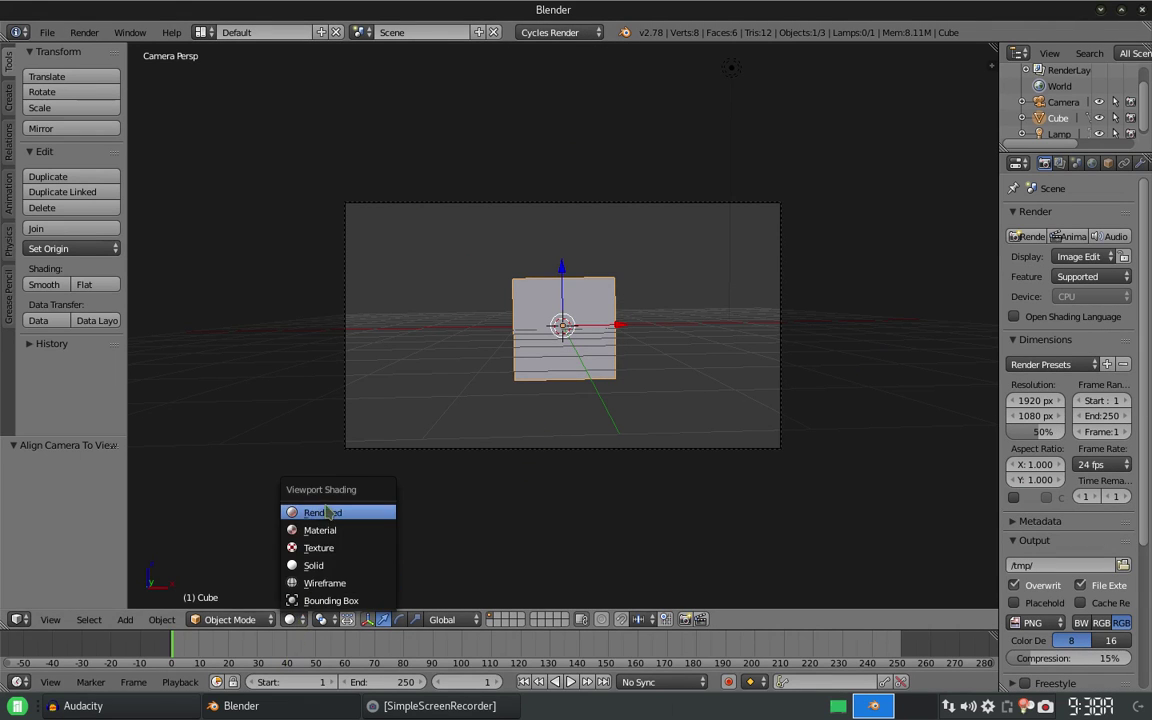
left_click(327, 512)
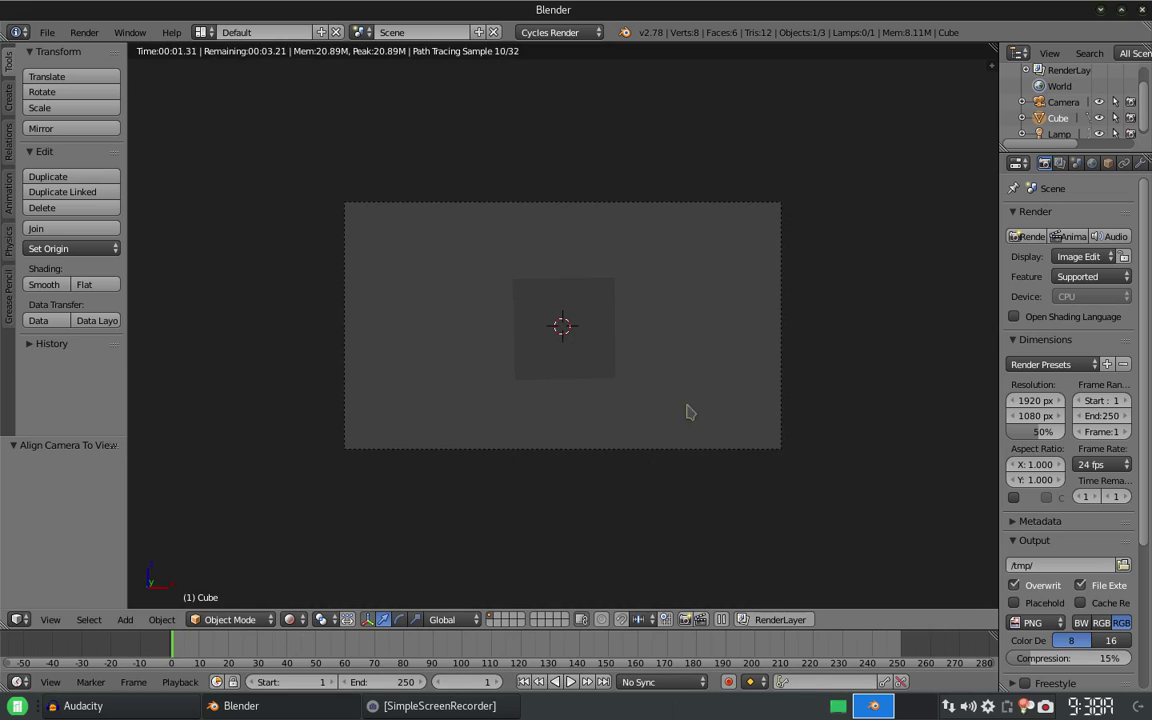
middle_click_drag(706, 416, 647, 406)
key("KP_0")
Step: Move and rotate the camera so the cube's top face shows in frame
right_click(584, 456)
key("g")
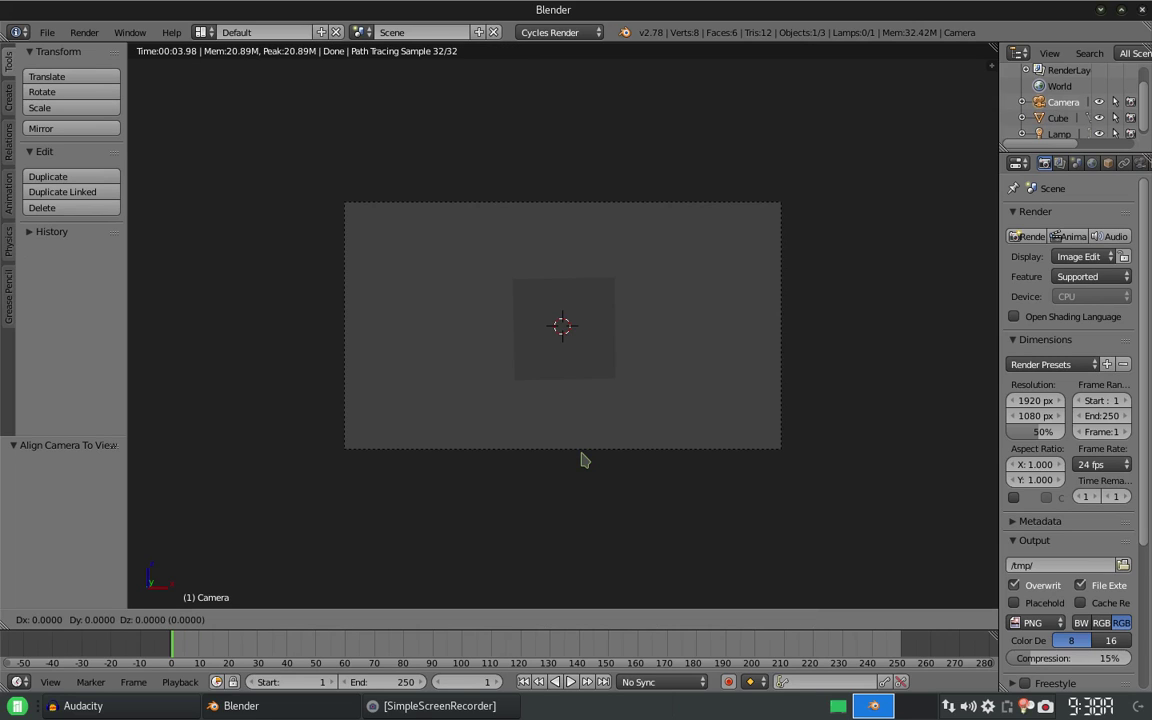
left_click(588, 400)
key("r")
key("r")
left_click(588, 392)
key("g")
left_click(630, 333)
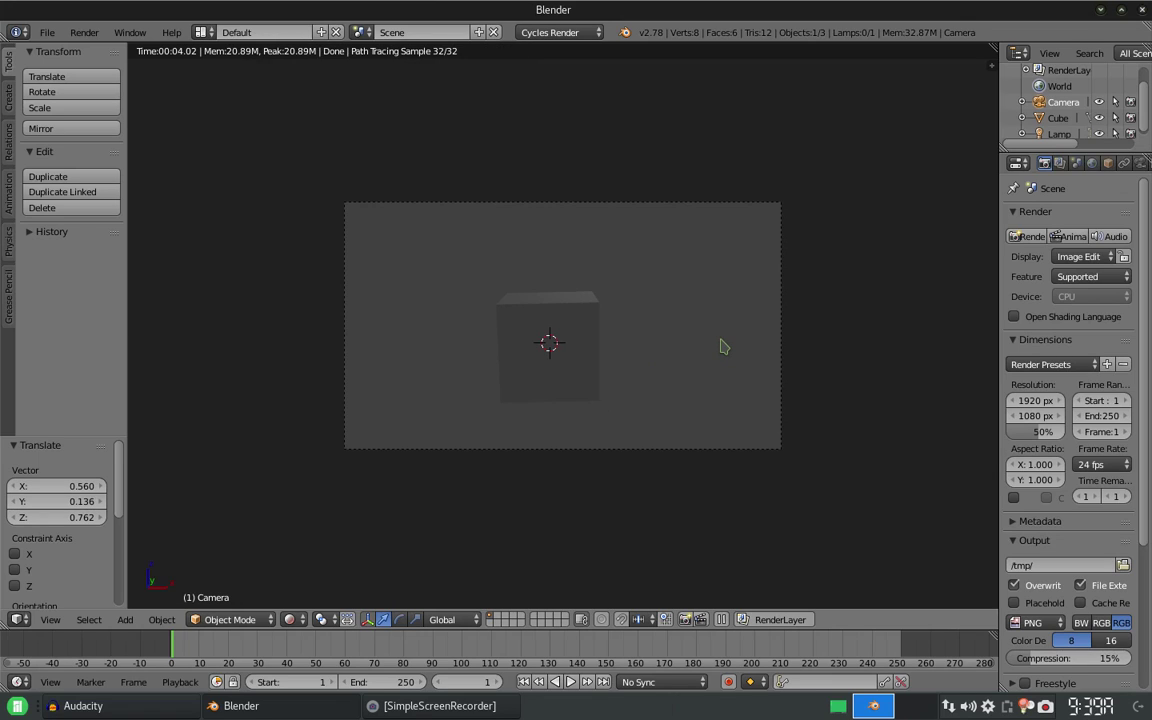
Step: Switch to Material shading and add a plane rotated about 90° on X
left_click(290, 619)
left_click(316, 531)
key("shift+a")
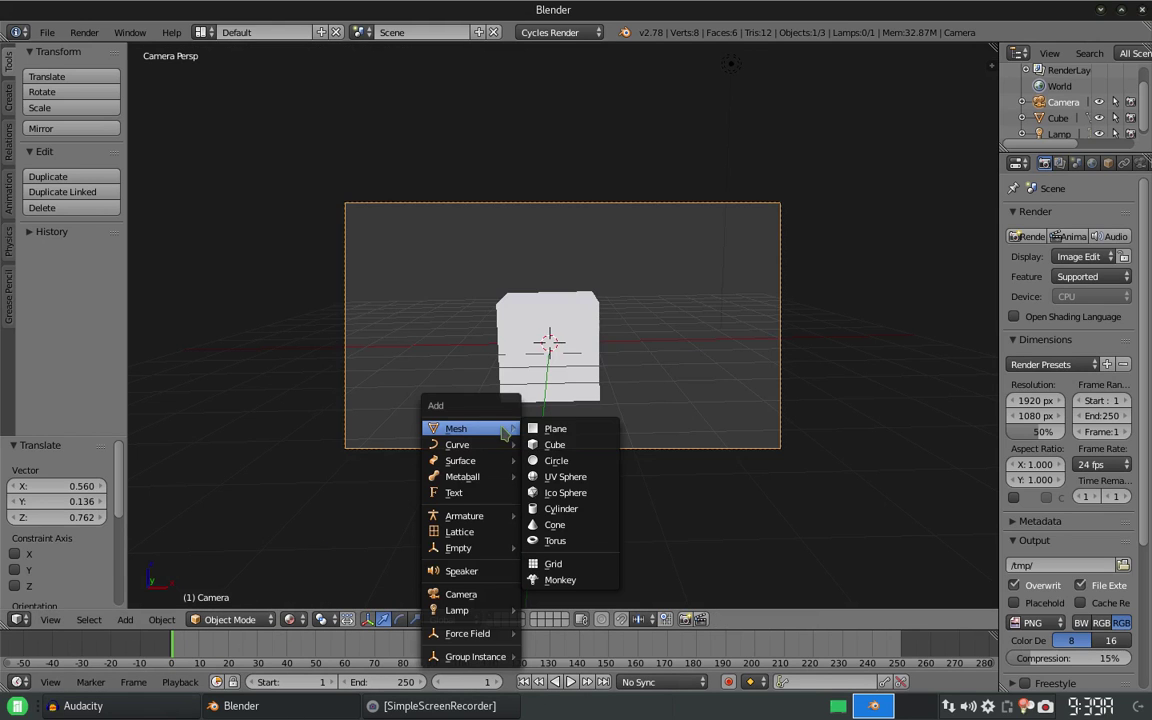
left_click(580, 429)
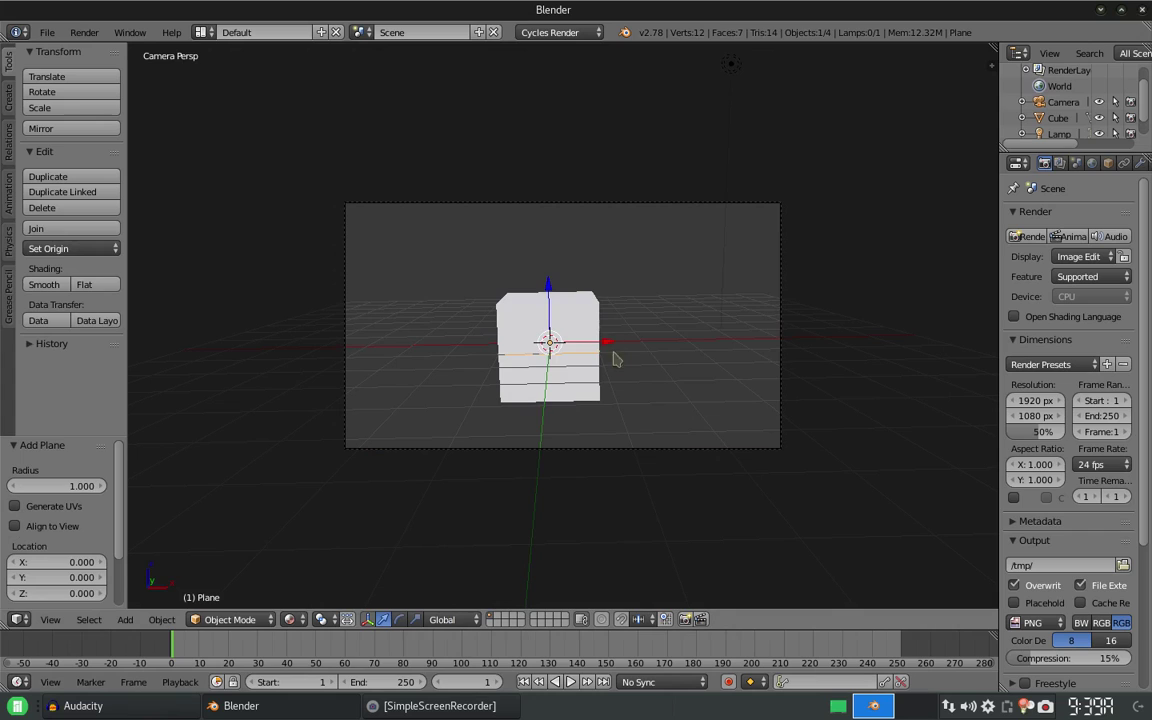
type("rx89089.999")
key("Return")
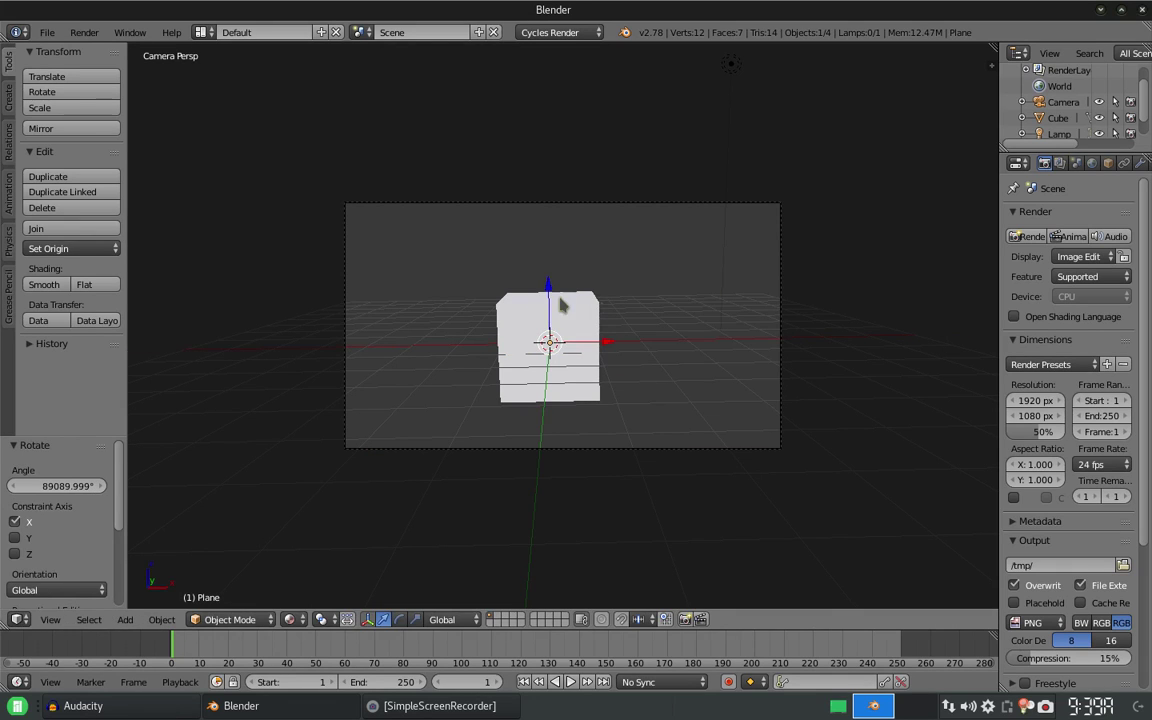
Step: Raise the test plane above the cube, stand it upright at 90°, then delete it
key("g")
key("z")
left_click(553, 209)
type("r")
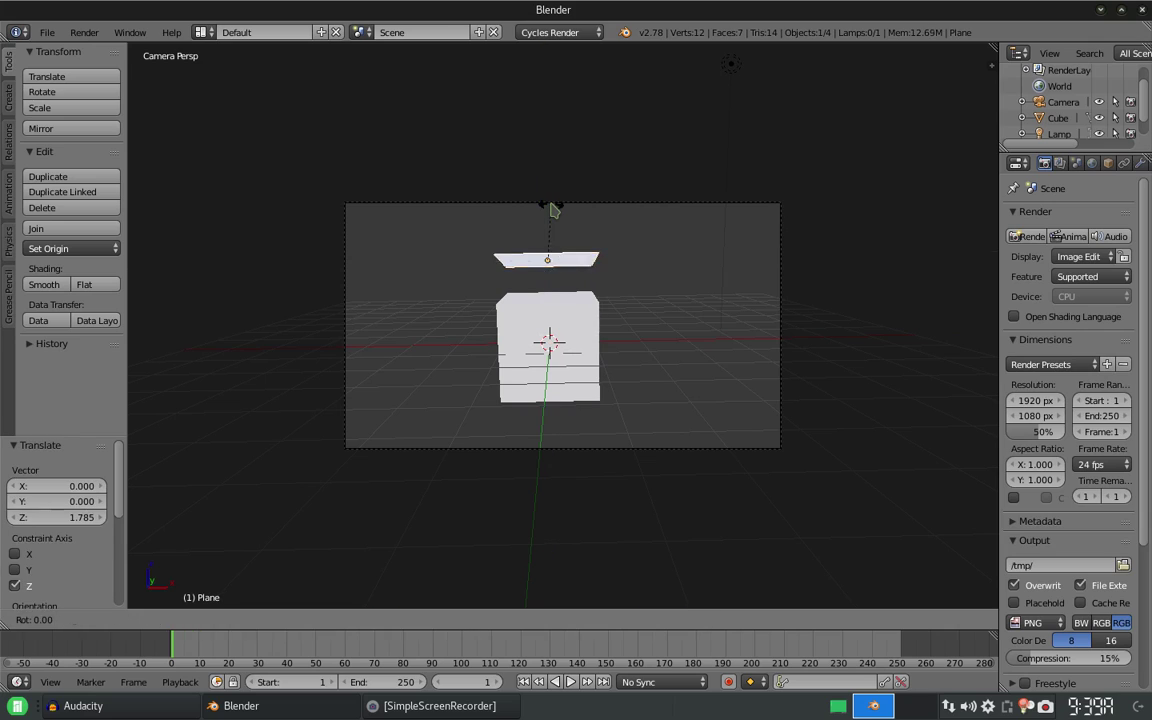
type("x90")
key("Return")
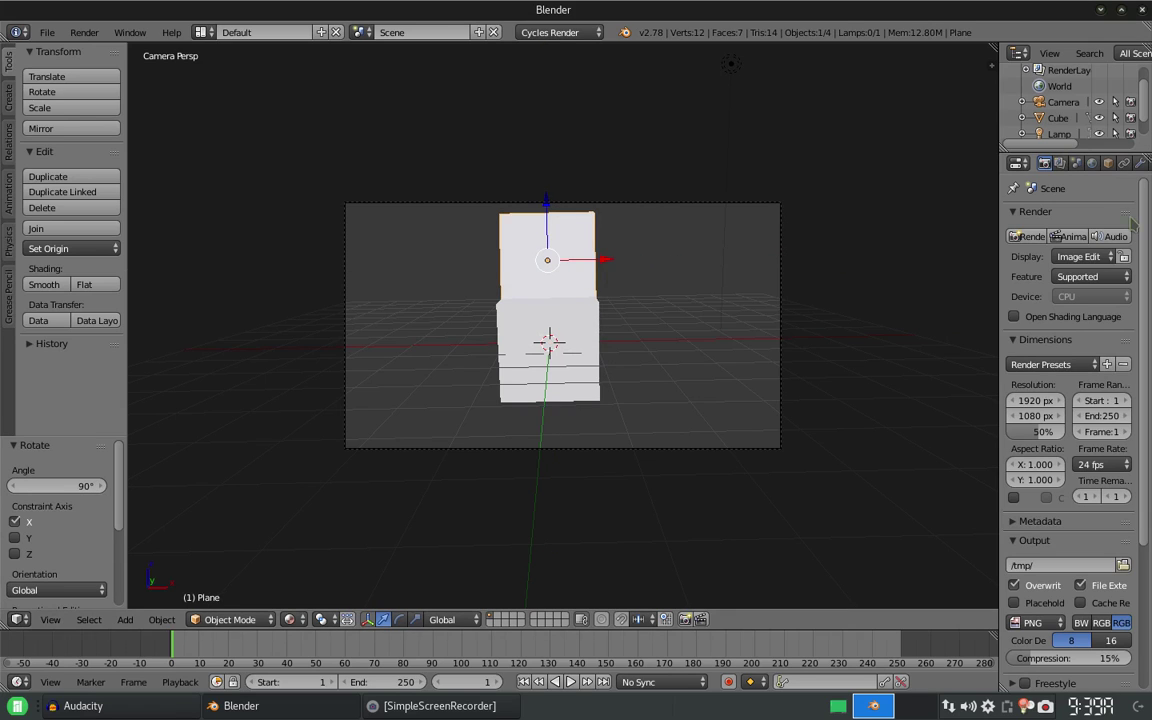
key("x")
left_click(573, 261)
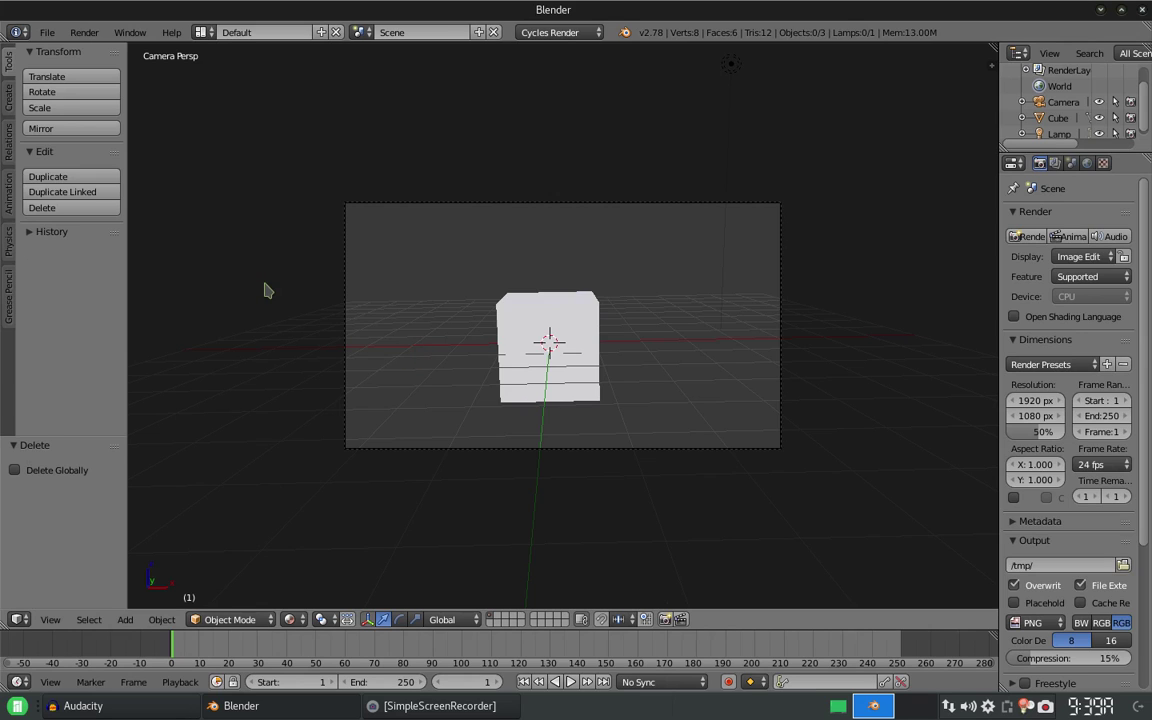
Step: Search the add-ons for 'planes' and enable Import-Export: Import Images as Planes in User Preferences
left_click(47, 33)
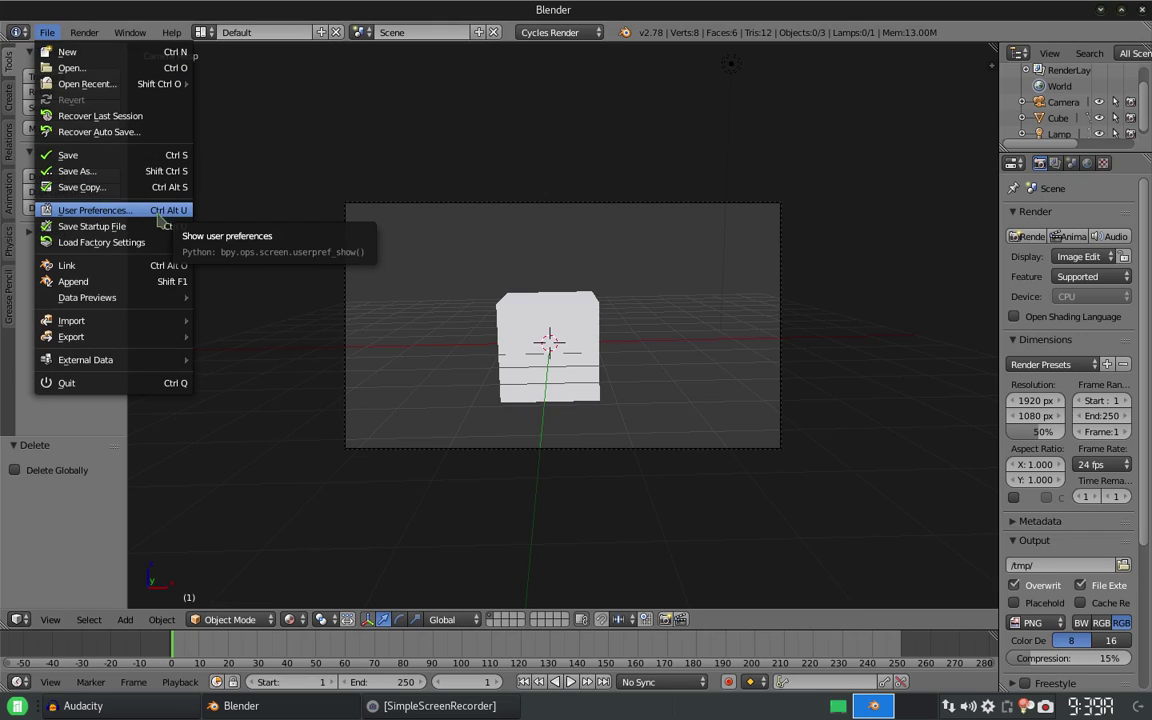
left_click(168, 211)
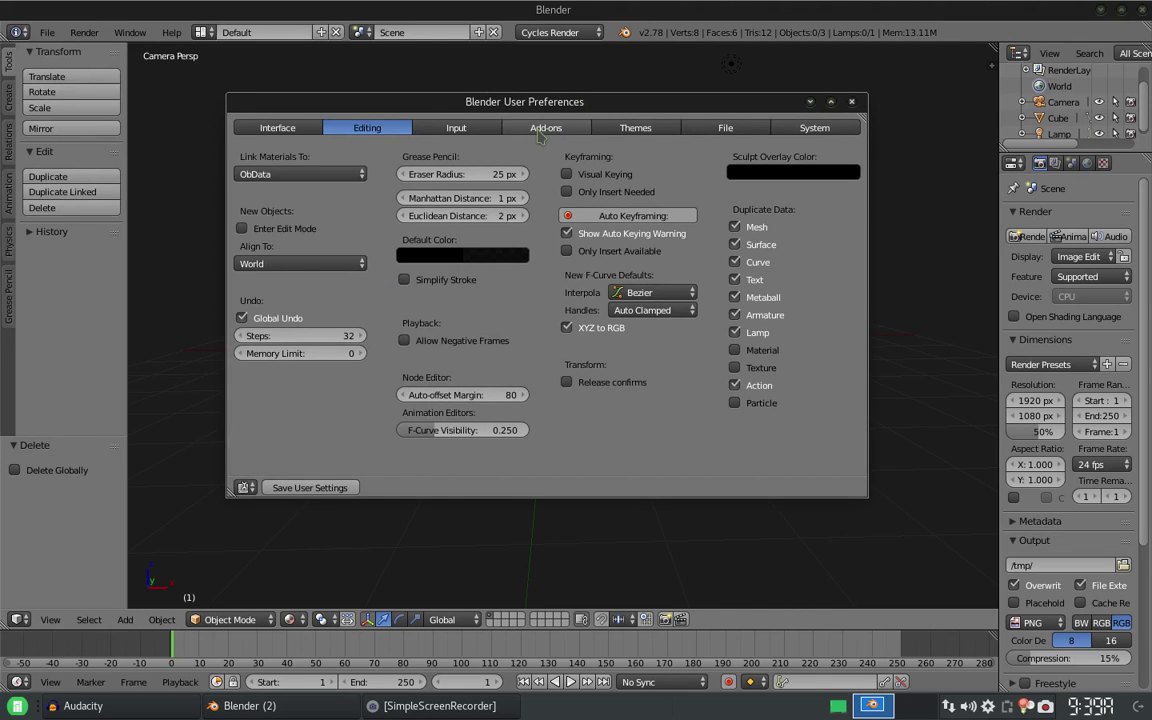
left_click(540, 135)
left_click(321, 156)
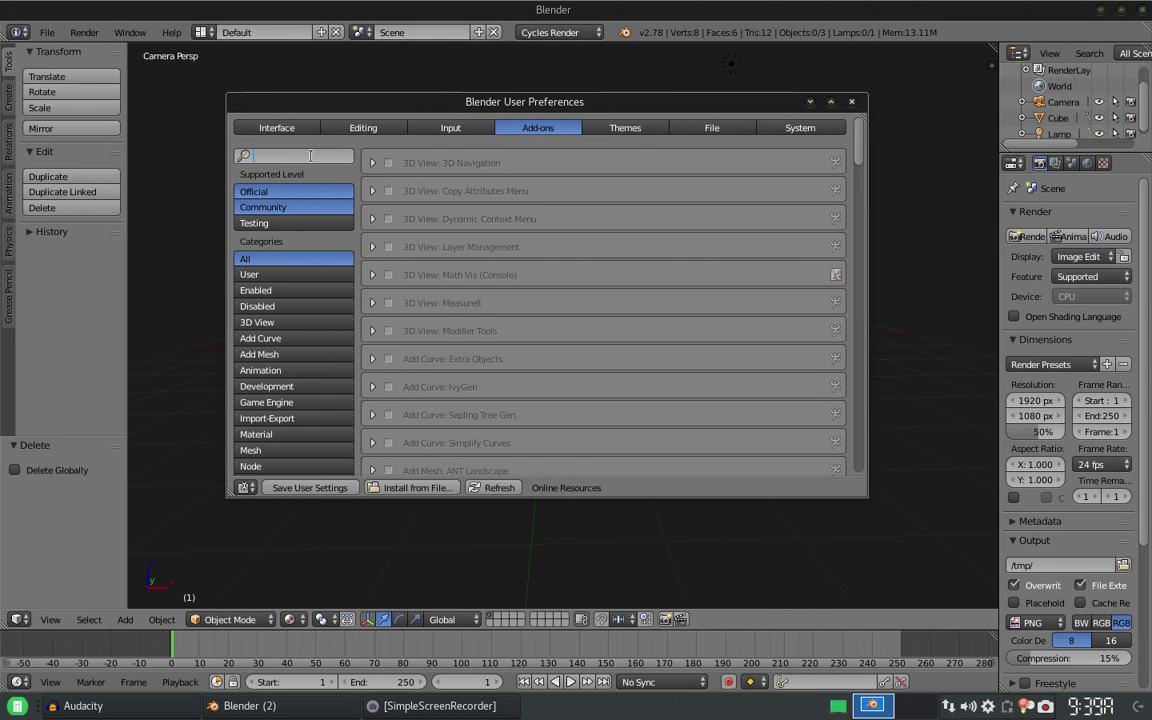
type("planes")
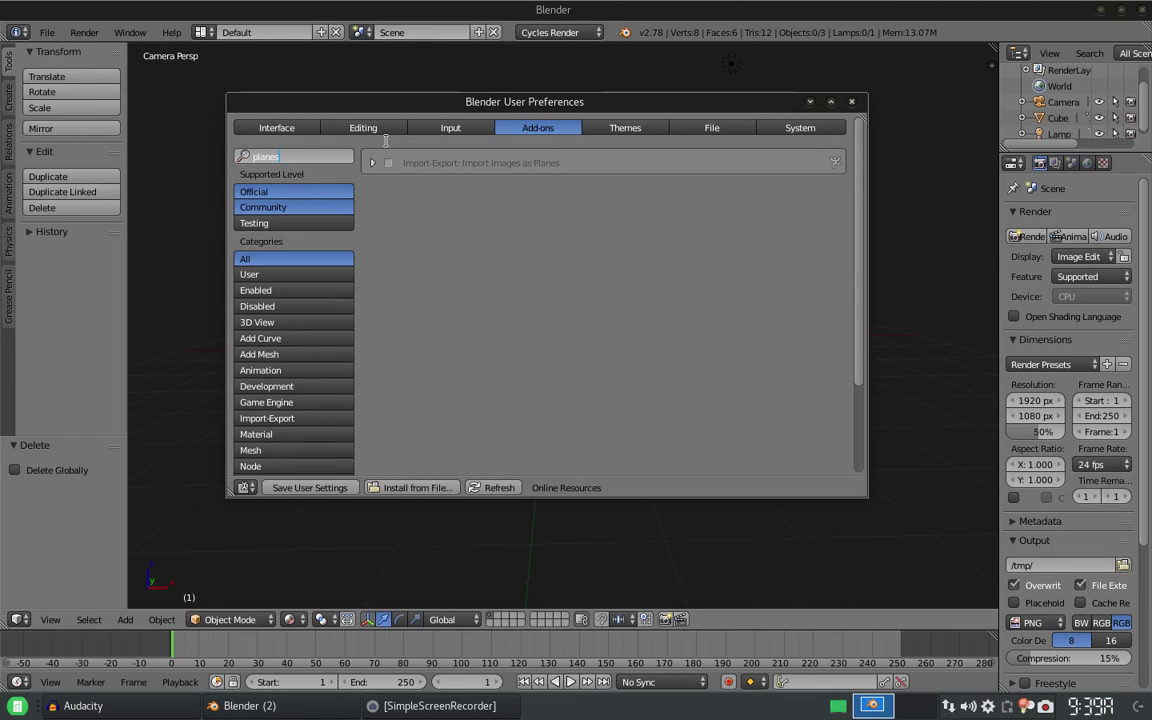
key("Return")
left_click(389, 163)
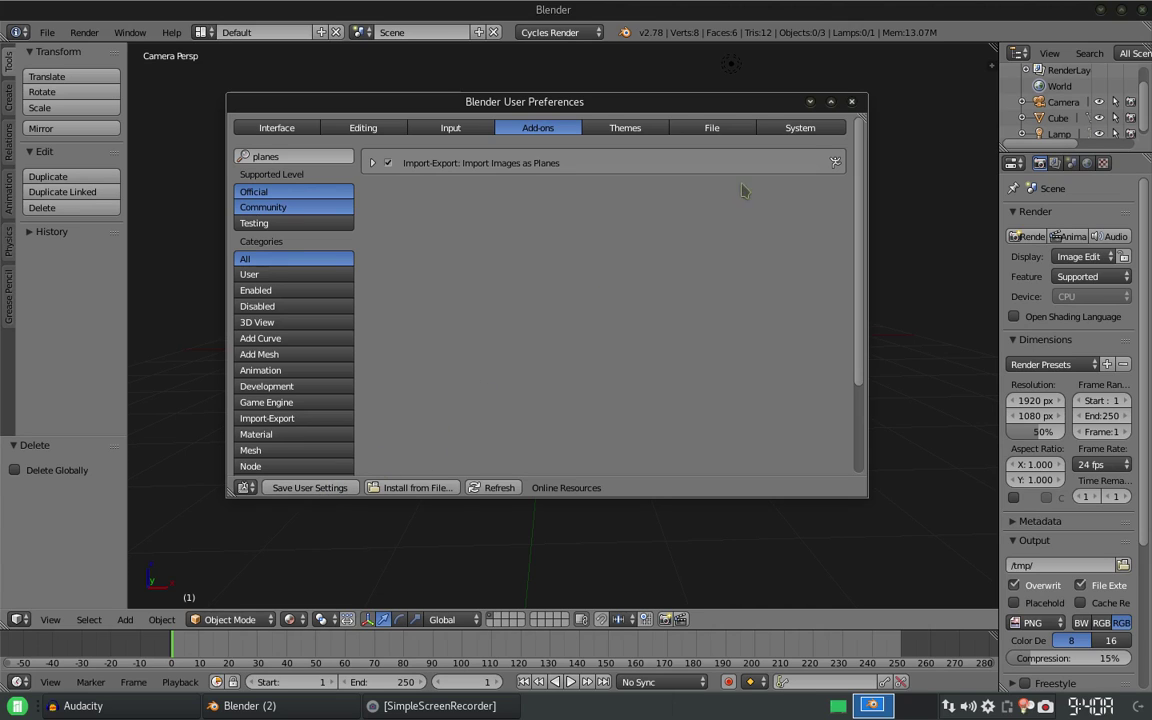
left_click(852, 102)
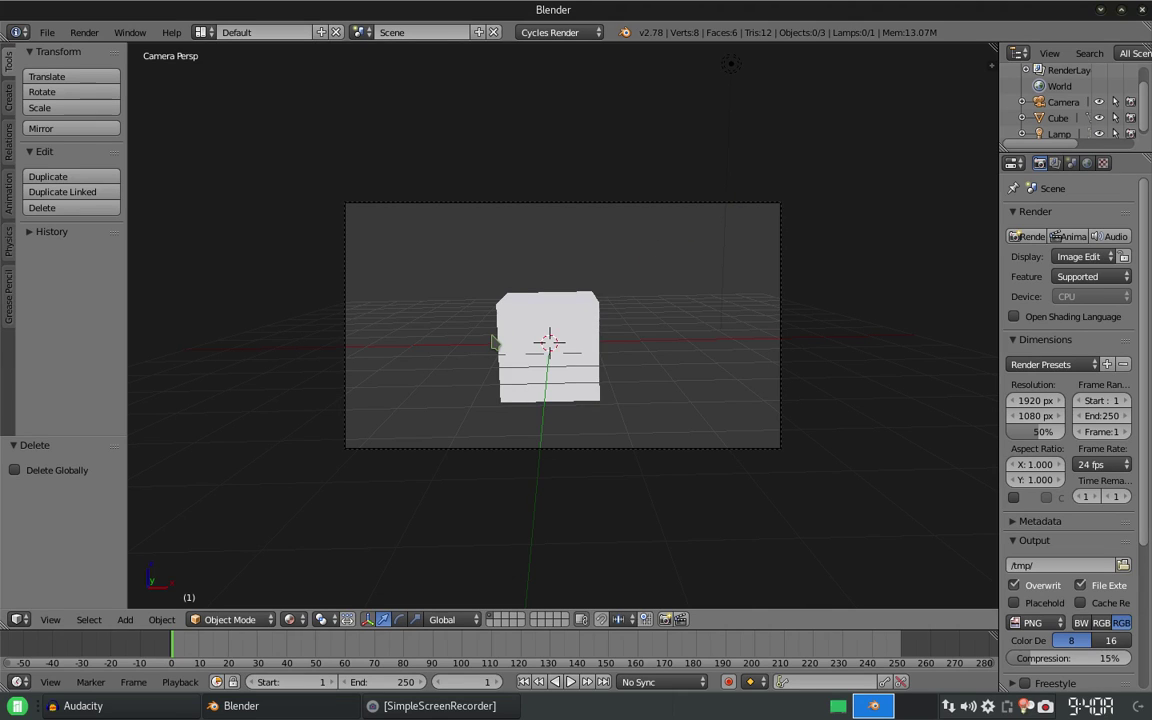
Step: Import bluesky.jpg from the Textures folder as an image plane
key("shift+a")
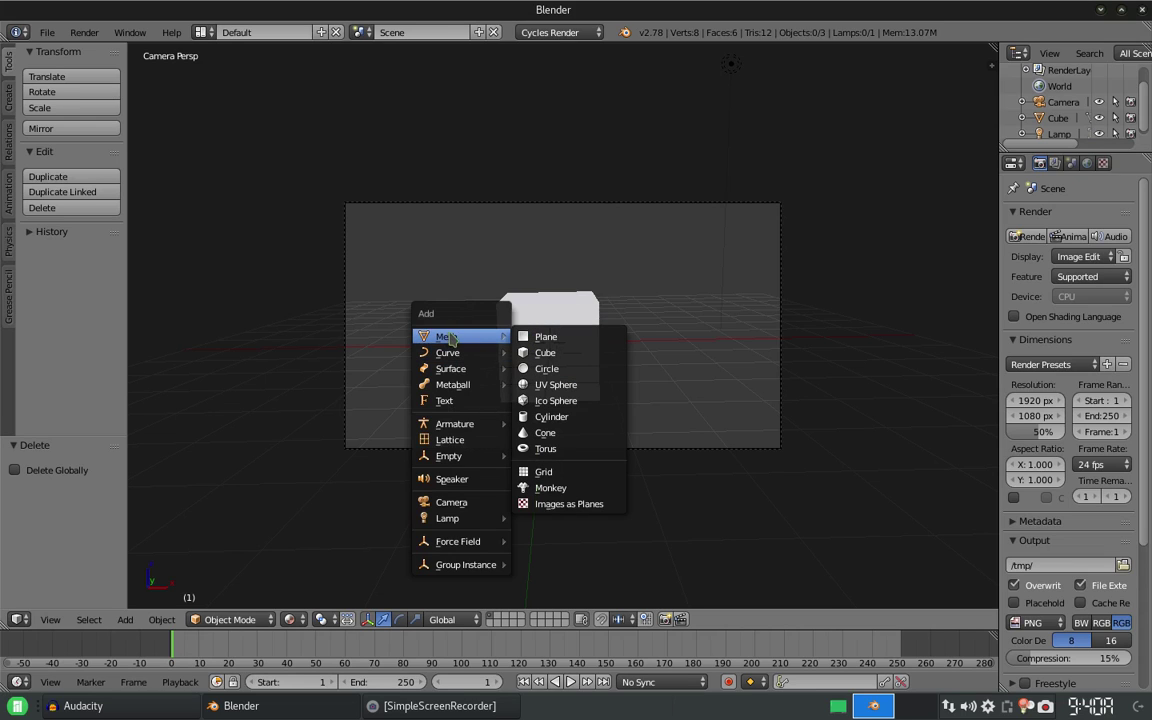
mouse_move(459, 337)
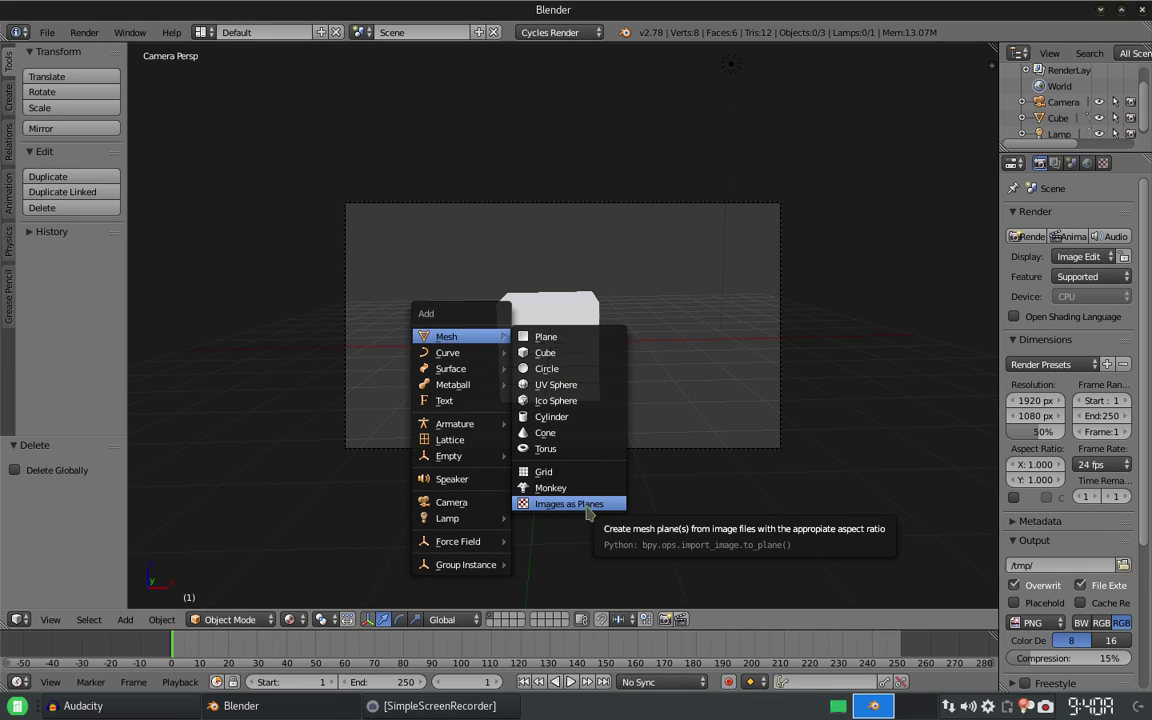
left_click(587, 505)
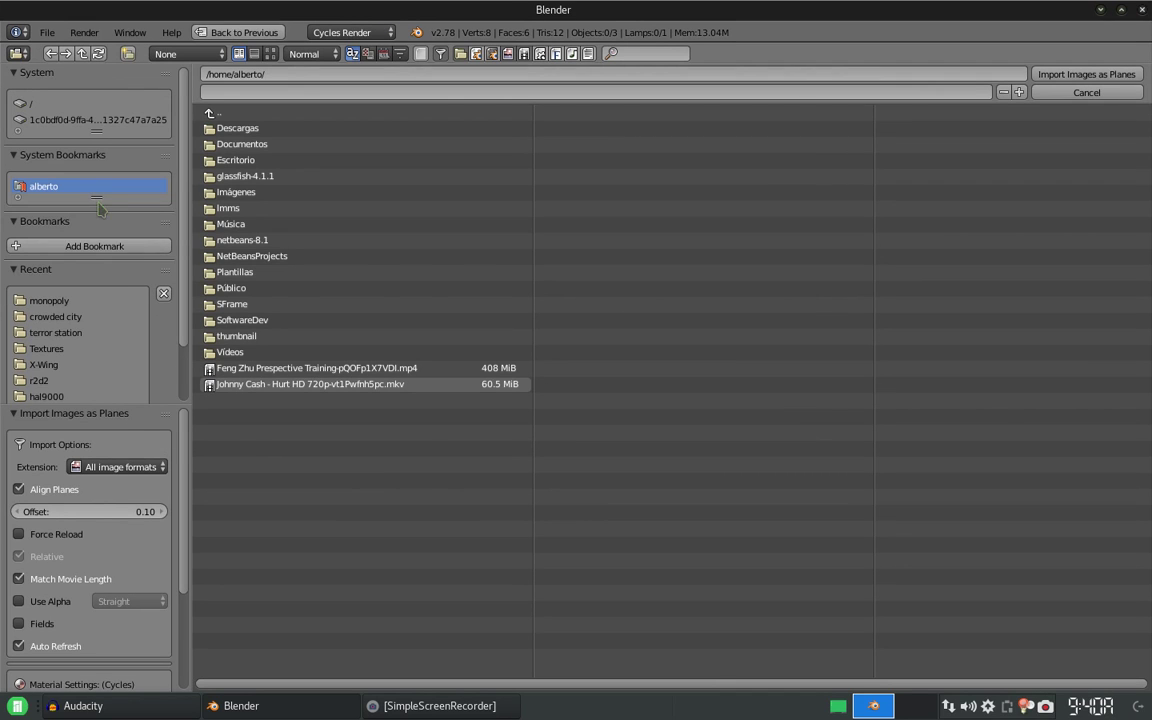
left_click(53, 350)
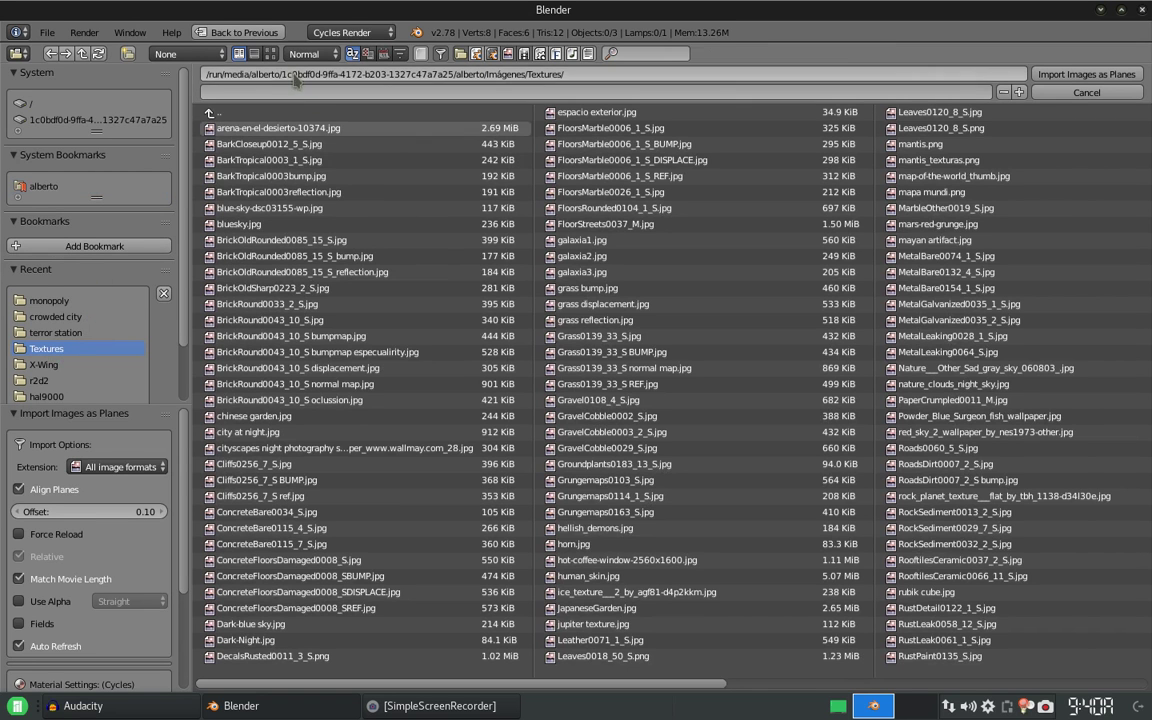
left_click(270, 54)
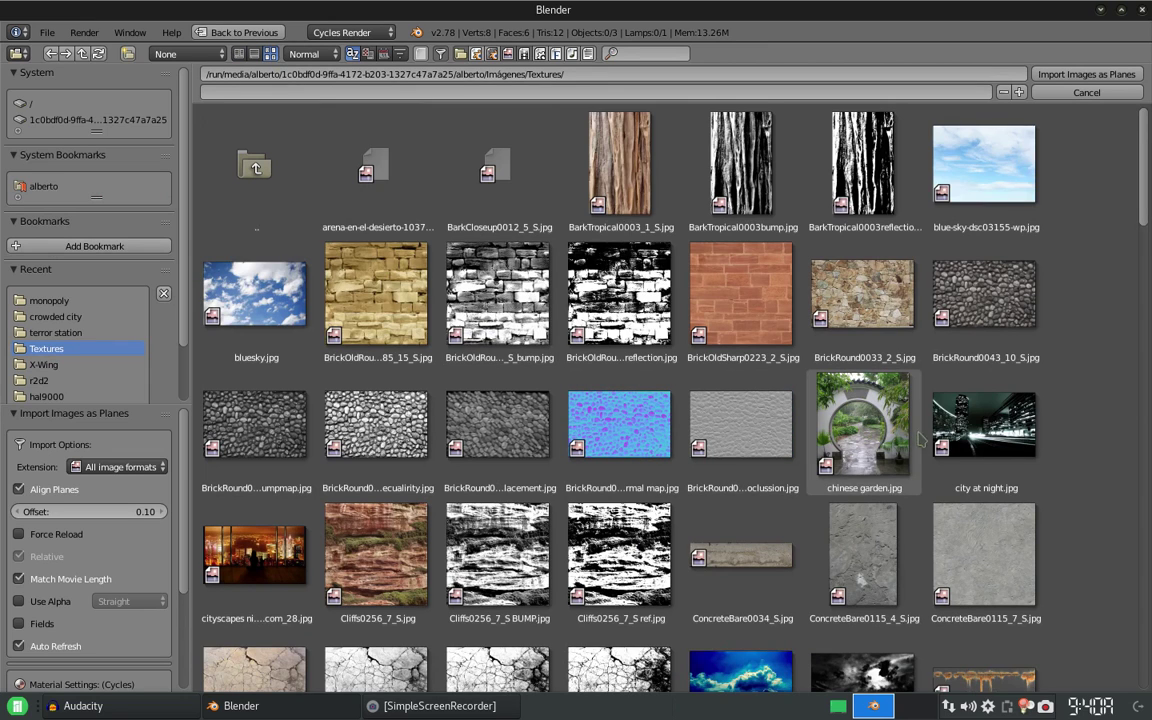
left_click(266, 316)
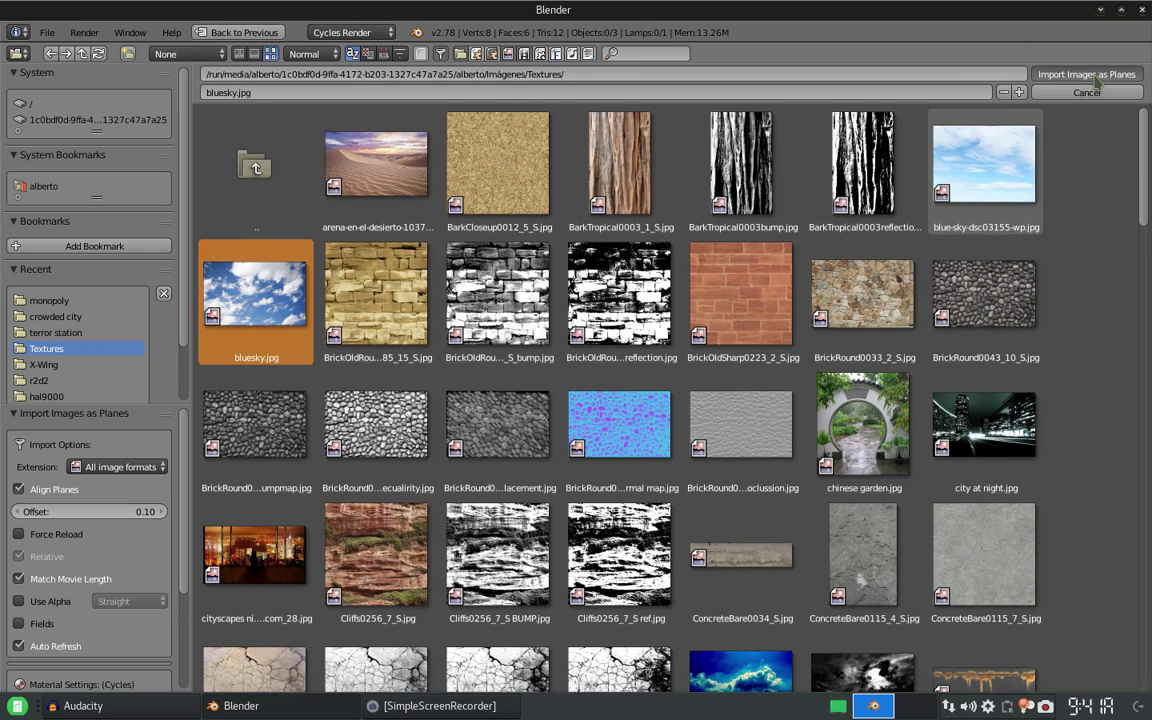
left_click(1096, 82)
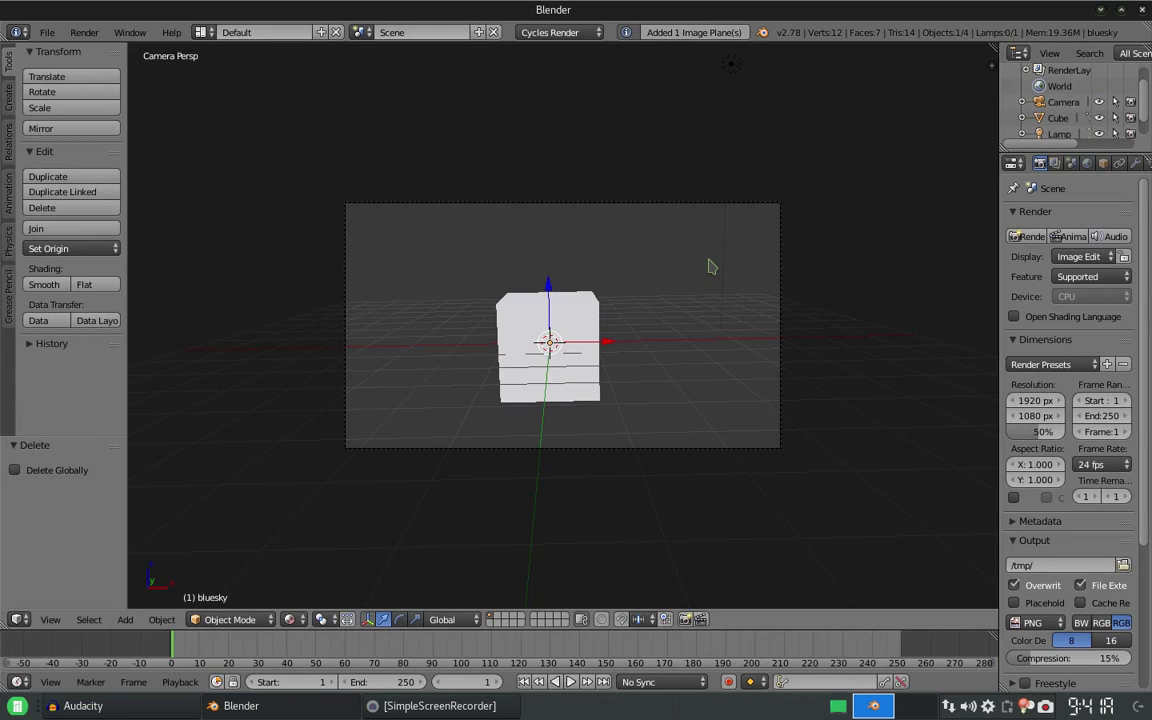
Step: Stand the sky plane upright with a 90° X rotation and enlarge it
key("r")
key("x")
key("9")
key("0")
key("Return")
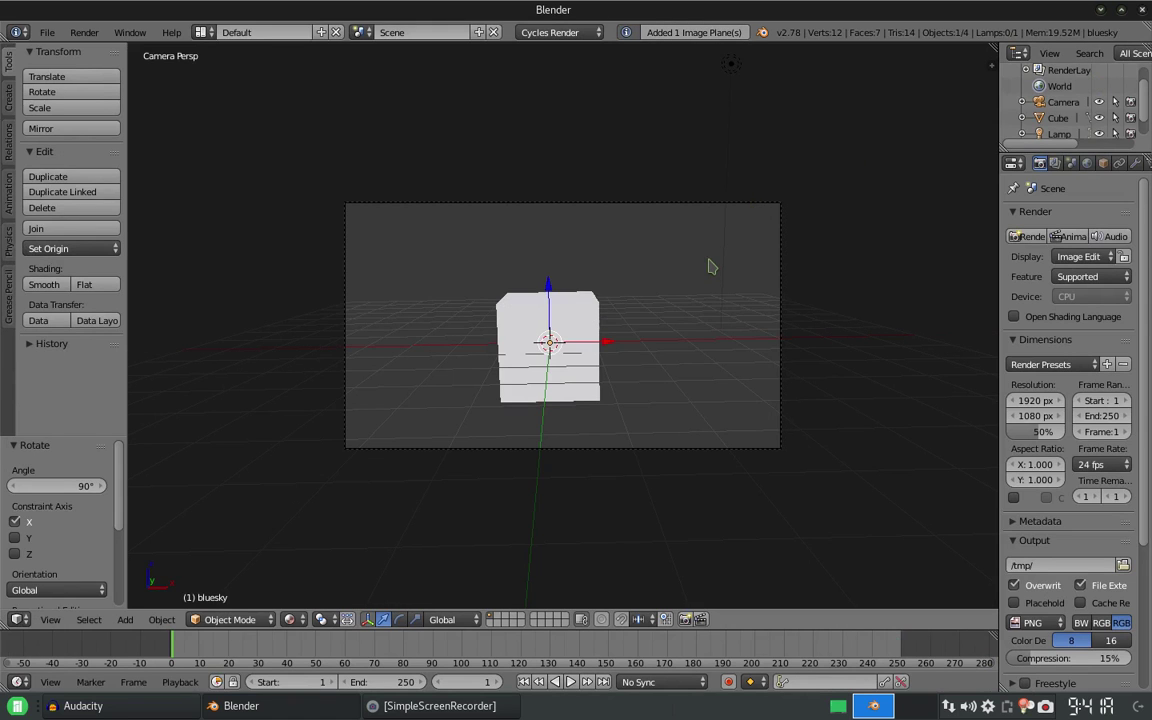
key("s")
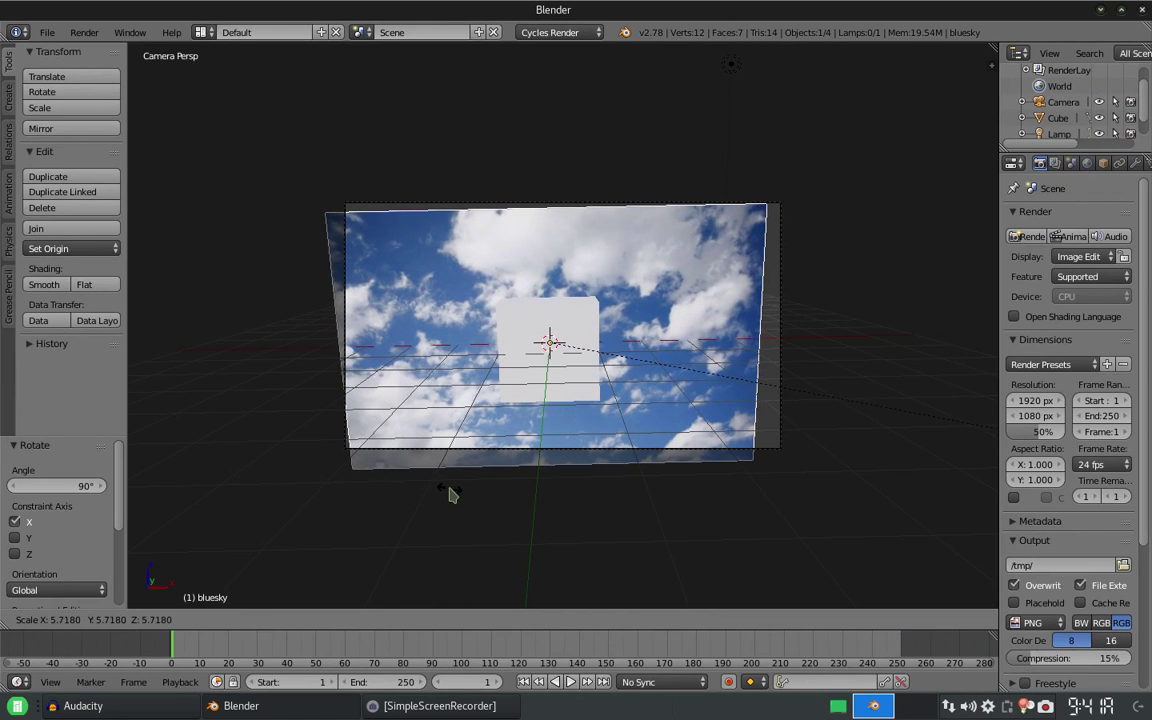
left_click(449, 494)
Step: Scale the sky plane up to 1.262 to fill the camera frame, then preview it rendered
left_click(291, 620)
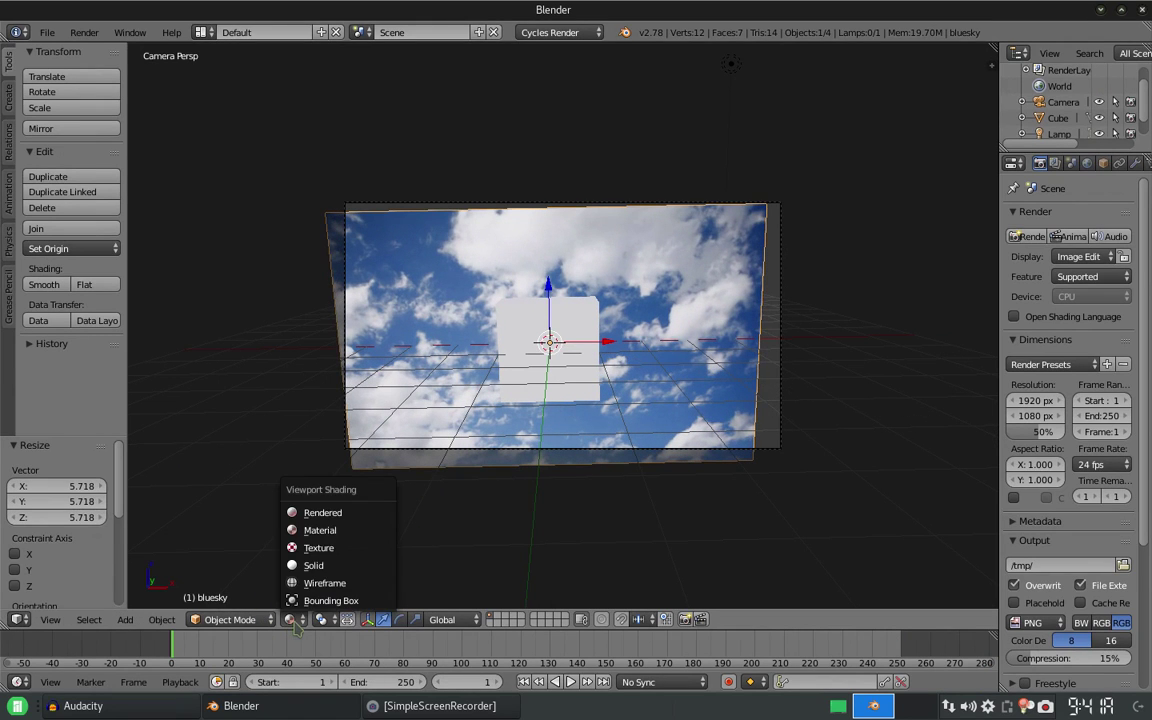
left_click(322, 568)
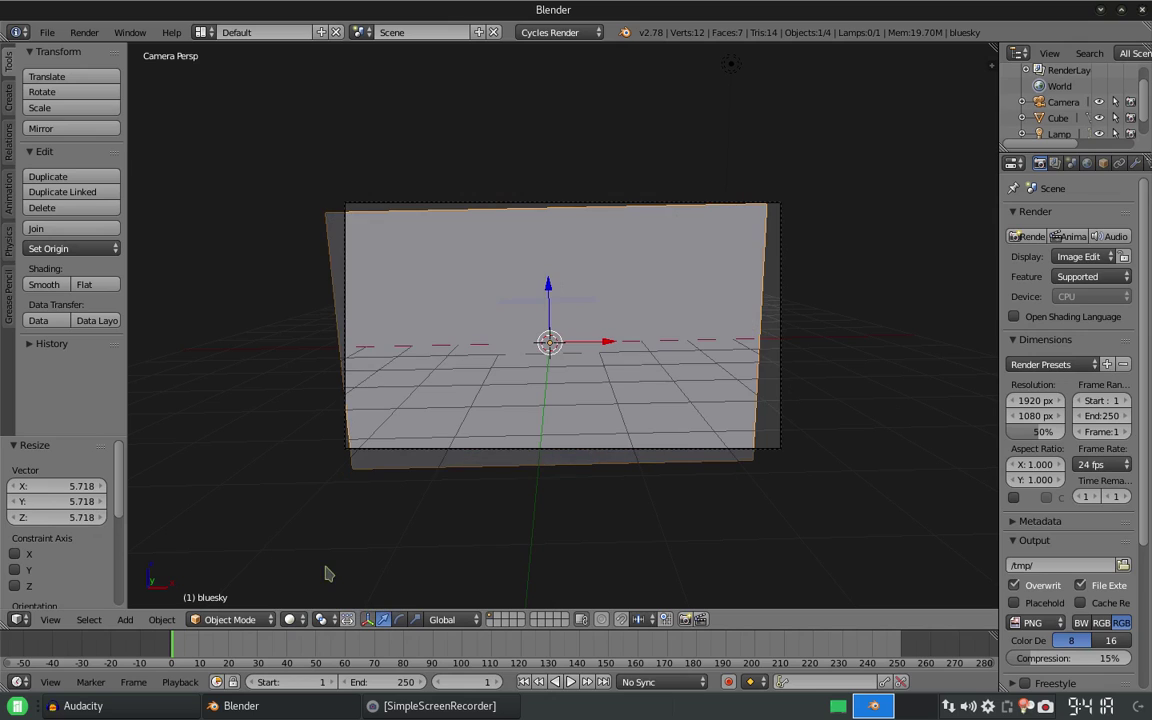
key("s")
left_click(648, 368)
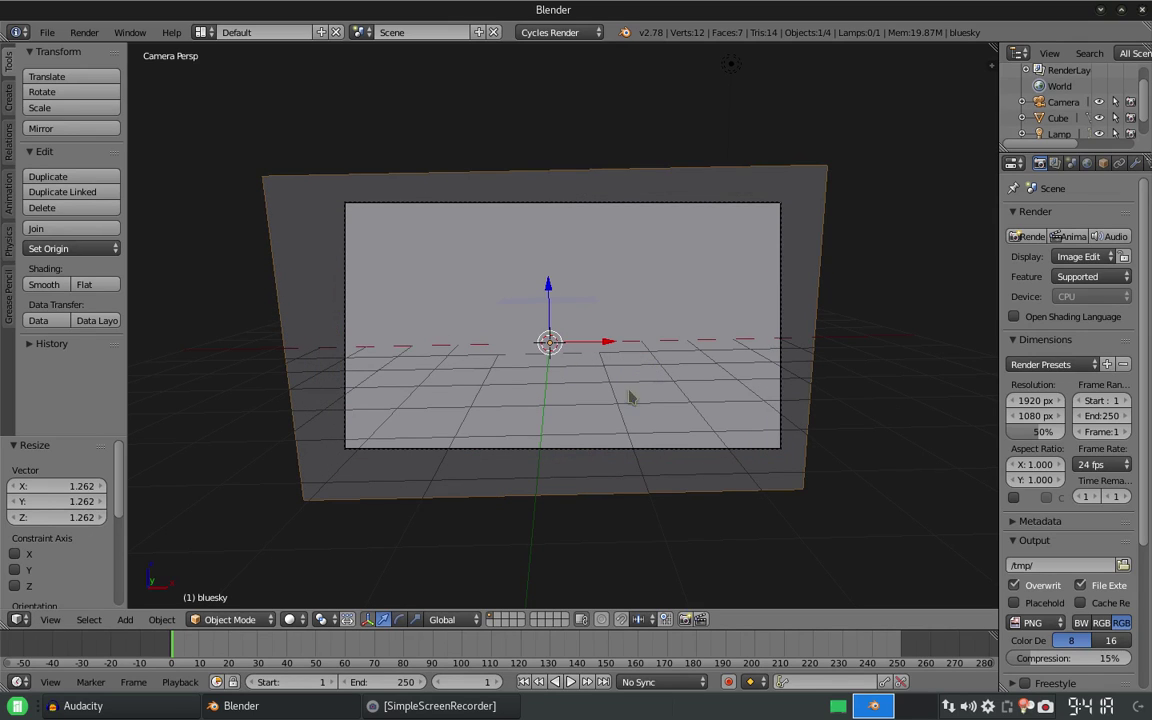
left_click(290, 619)
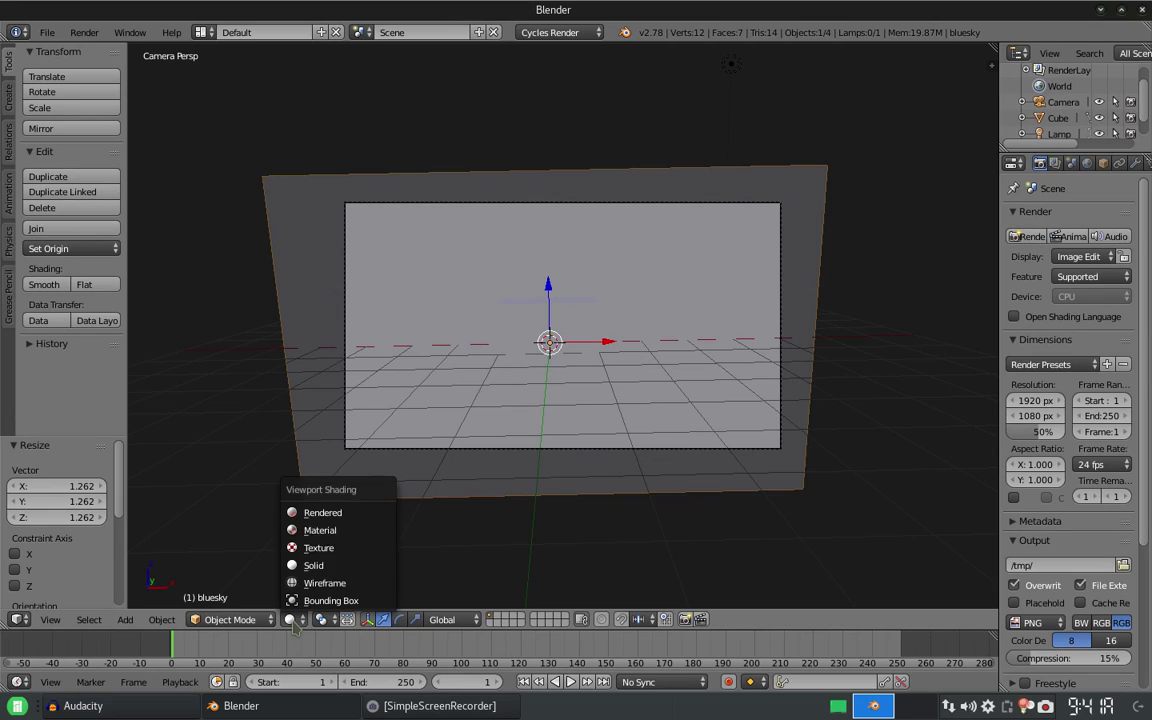
left_click(336, 515)
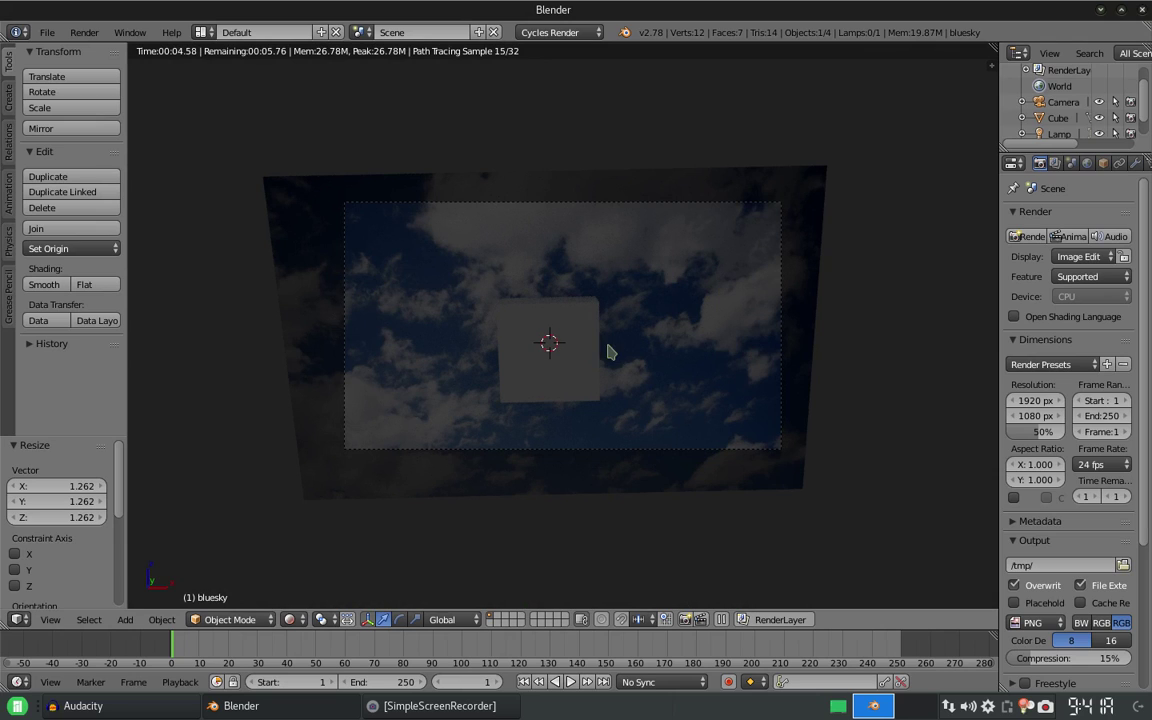
Step: Turn on world nodes and raise the Background colour to a light grey
left_click(1087, 163)
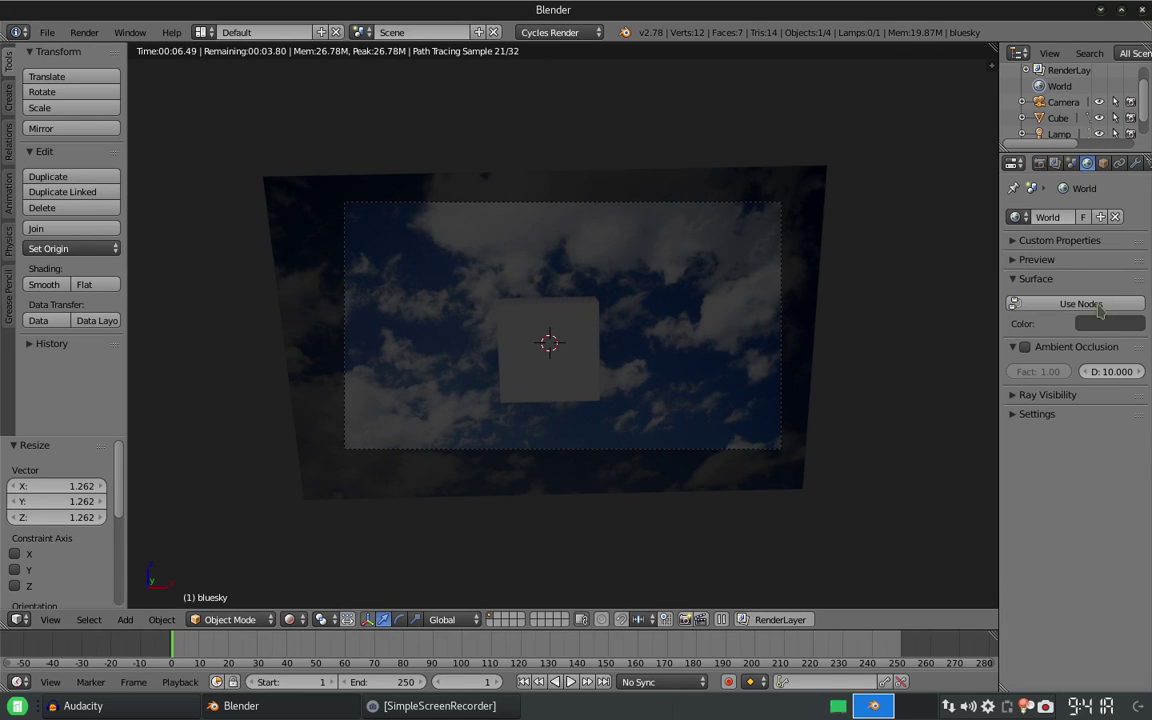
left_click(1081, 303)
left_click(1110, 332)
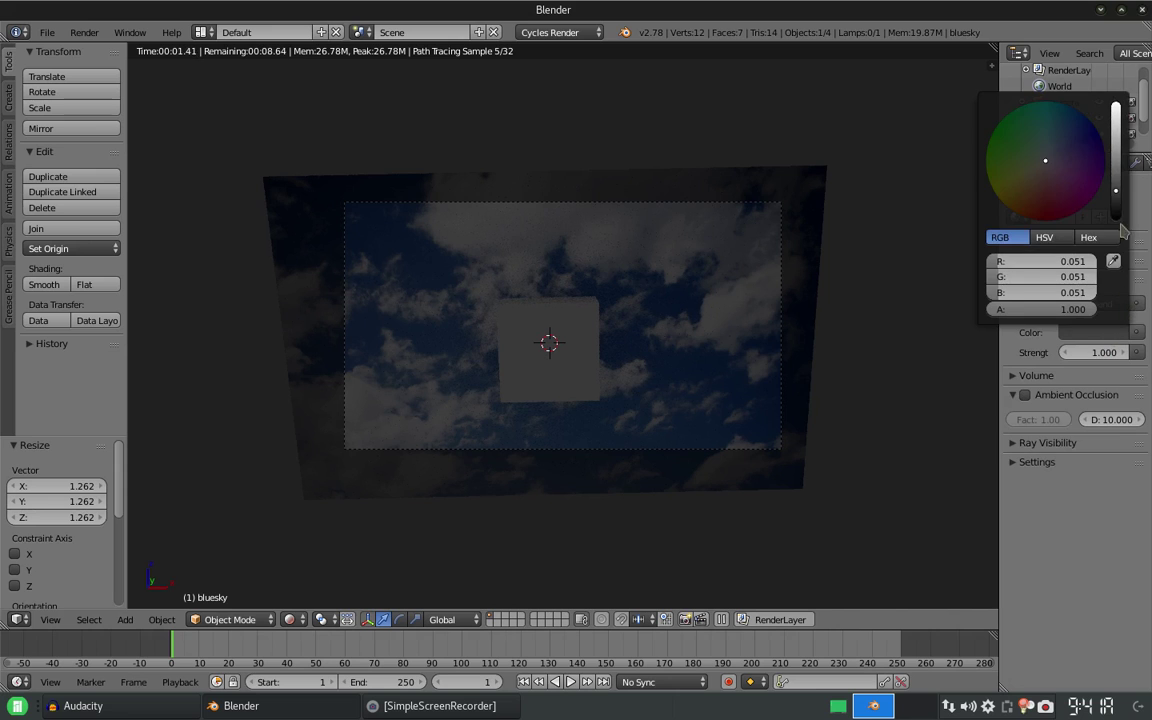
scroll(1010, 178, "up", 2)
scroll(1010, 178, "up", 2)
scroll(1010, 178, "up", 2)
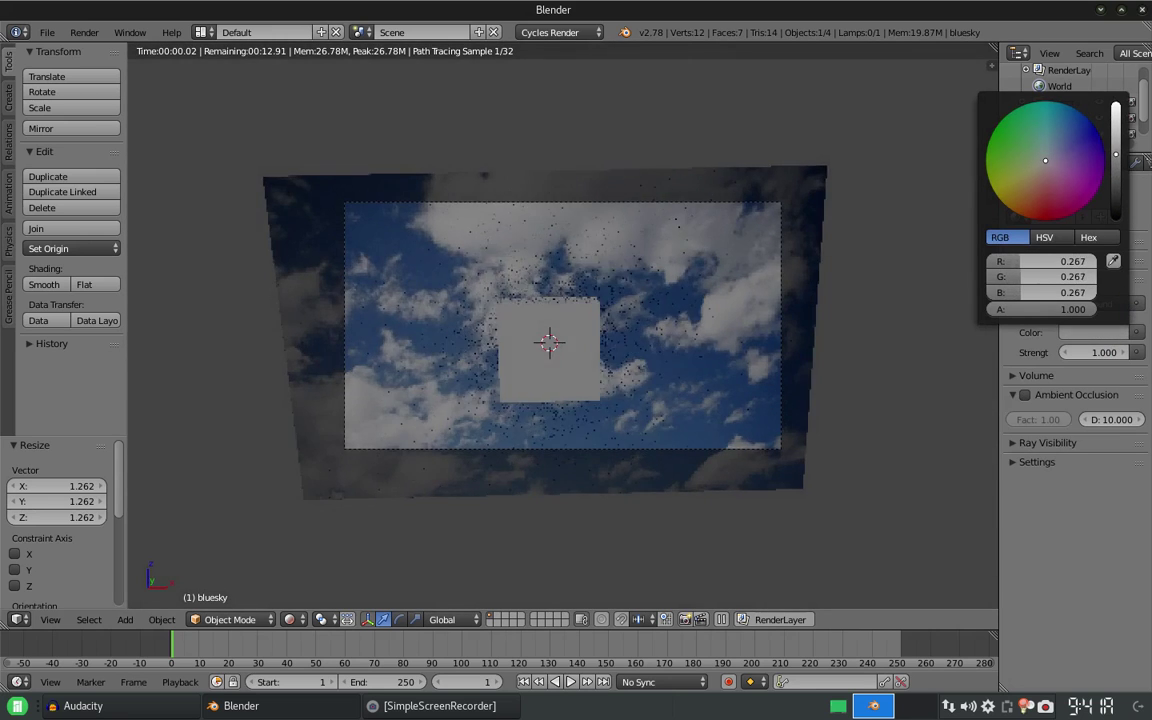
scroll(1010, 178, "up", 2)
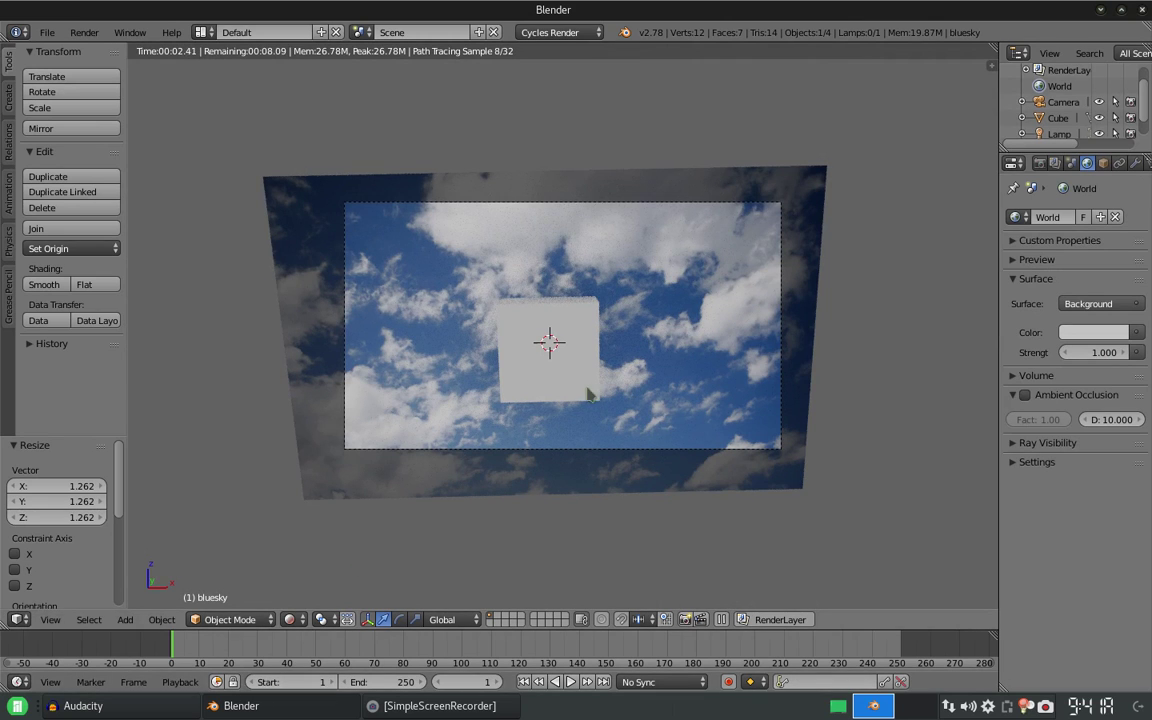
scroll(587, 322, "up", 1)
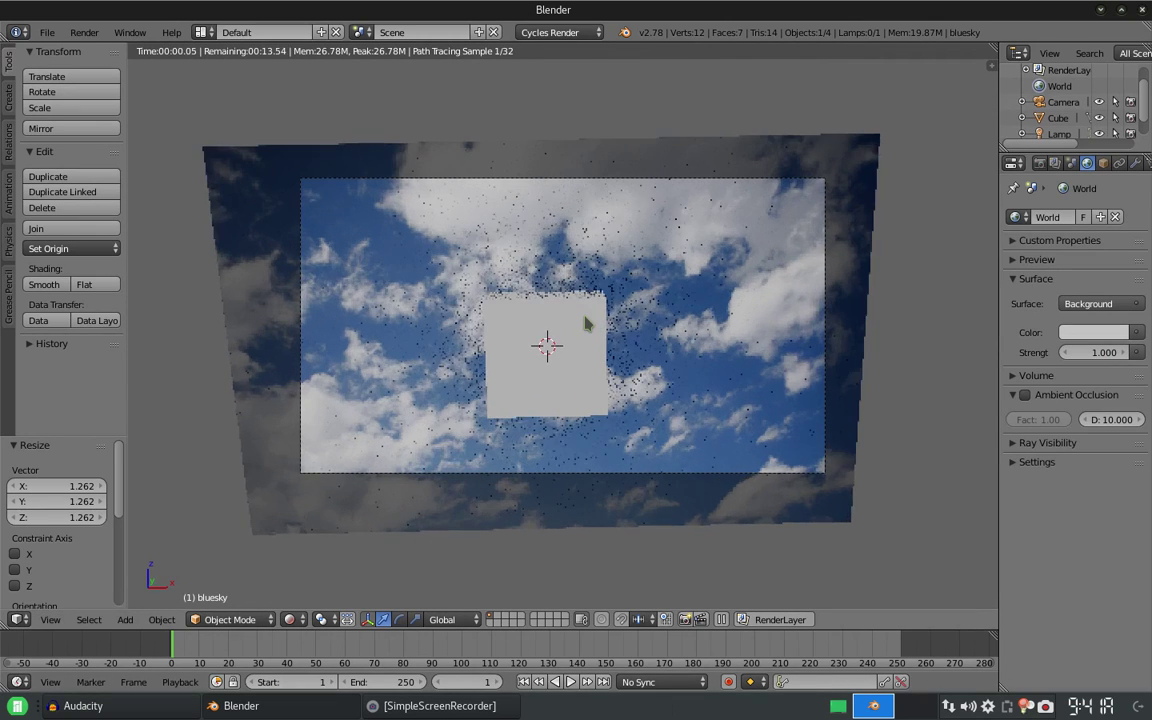
scroll(587, 322, "up", 2)
scroll(588, 337, "up", 1)
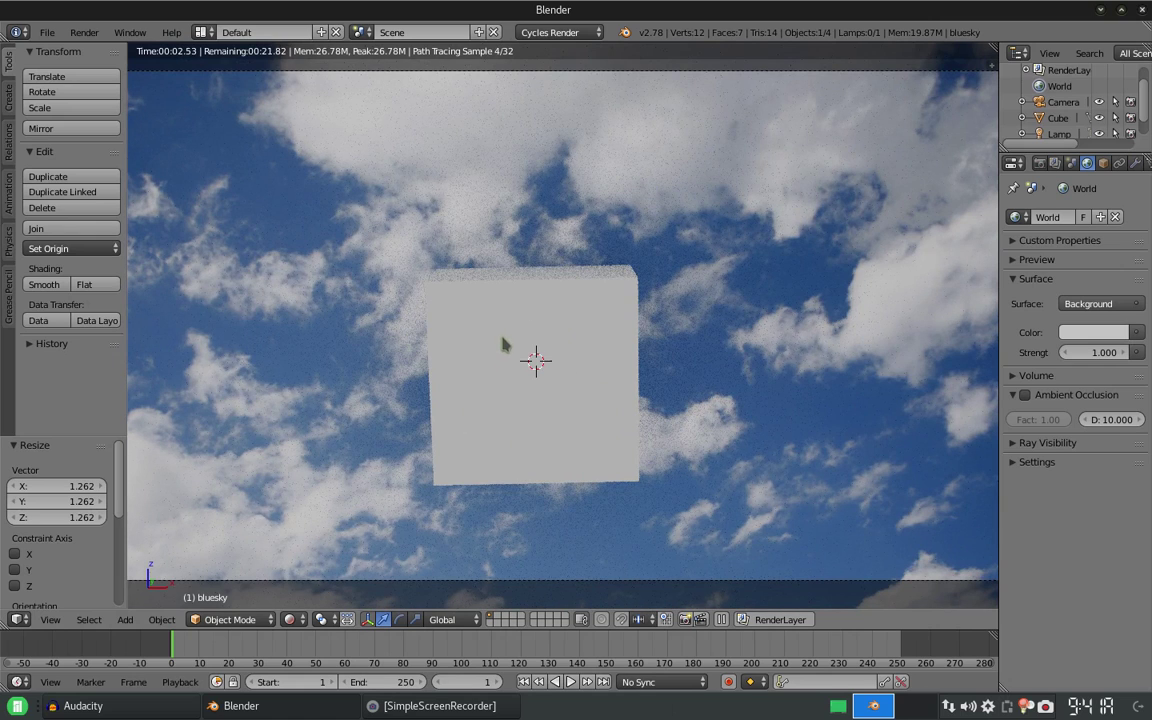
Step: Give the cube a node-based Diffuse material coloured orange-tan (R 0.8, G 0.456, B 0.214)
right_click(549, 357)
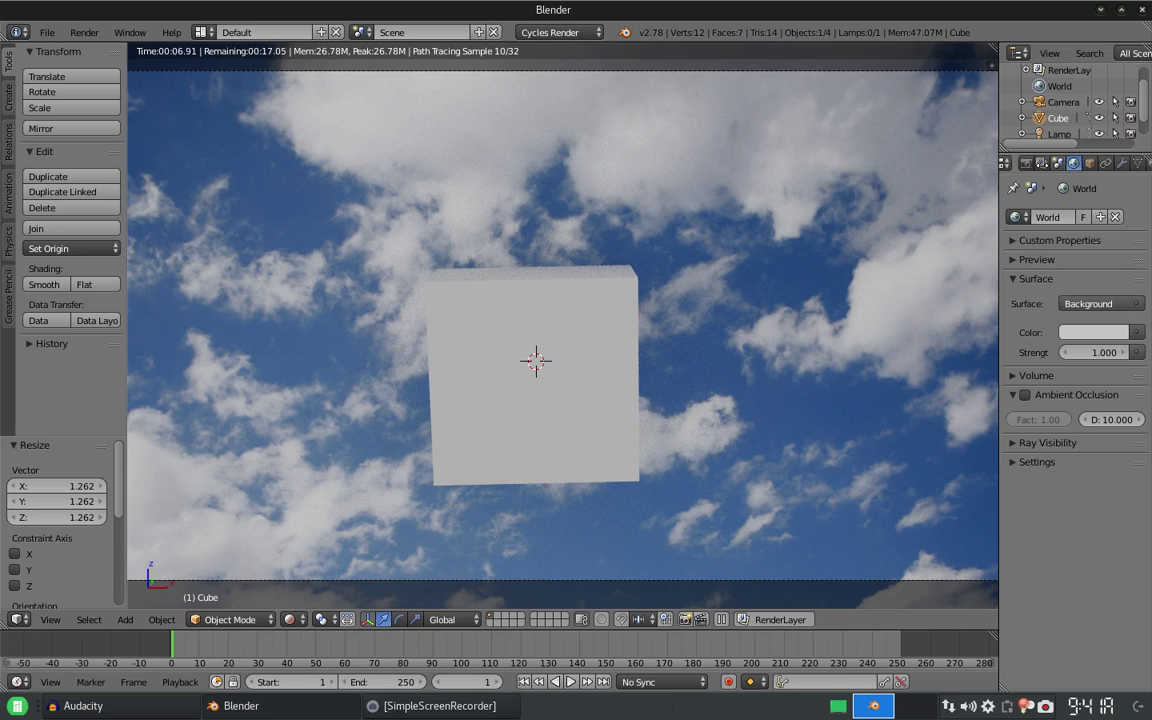
left_click(1130, 164)
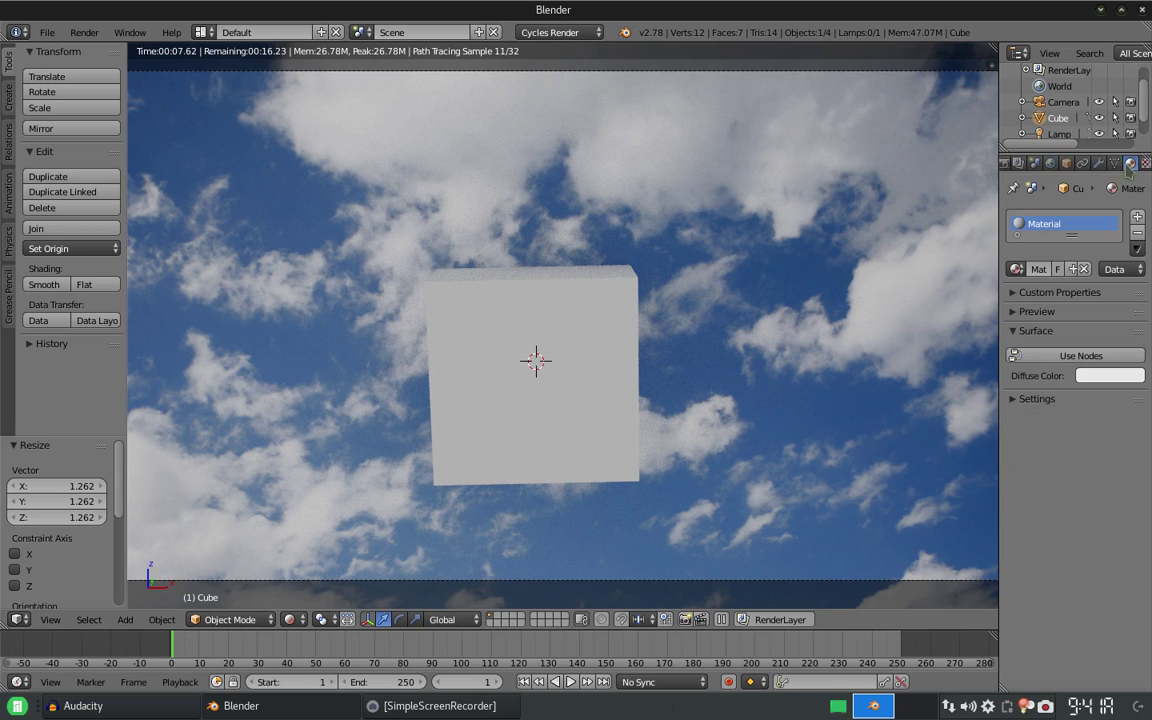
left_click(1085, 356)
left_click(1095, 384)
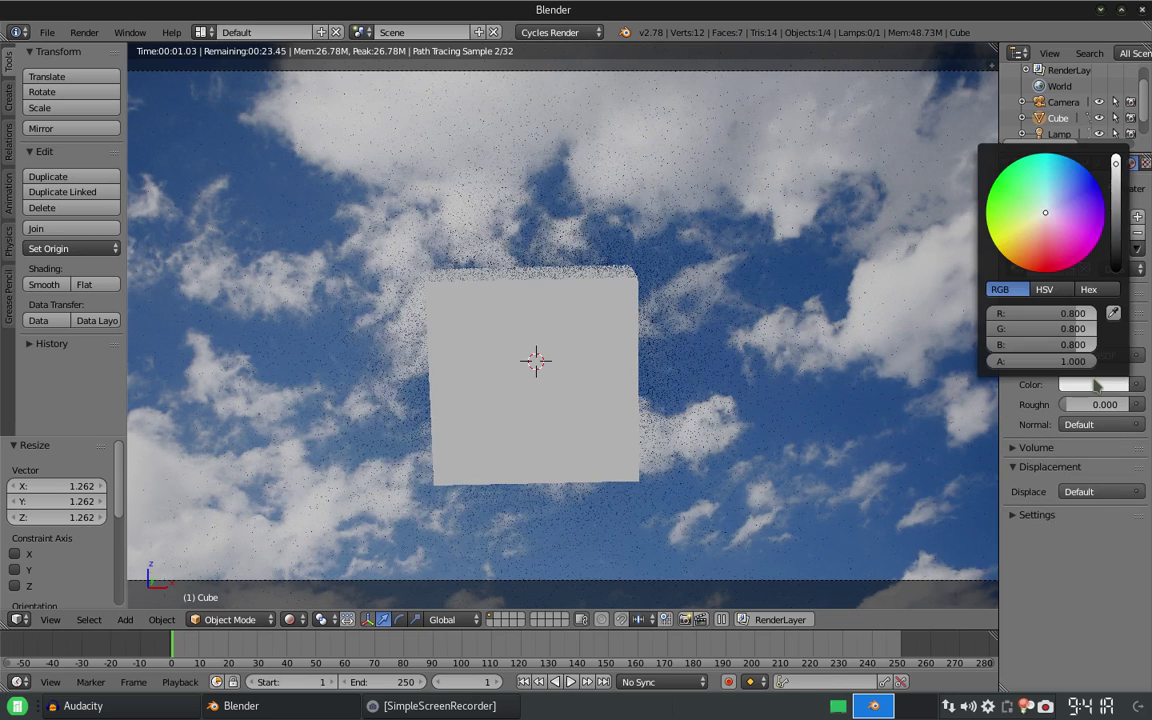
left_click(1024, 255)
left_click_drag(1024, 255, 1034, 239)
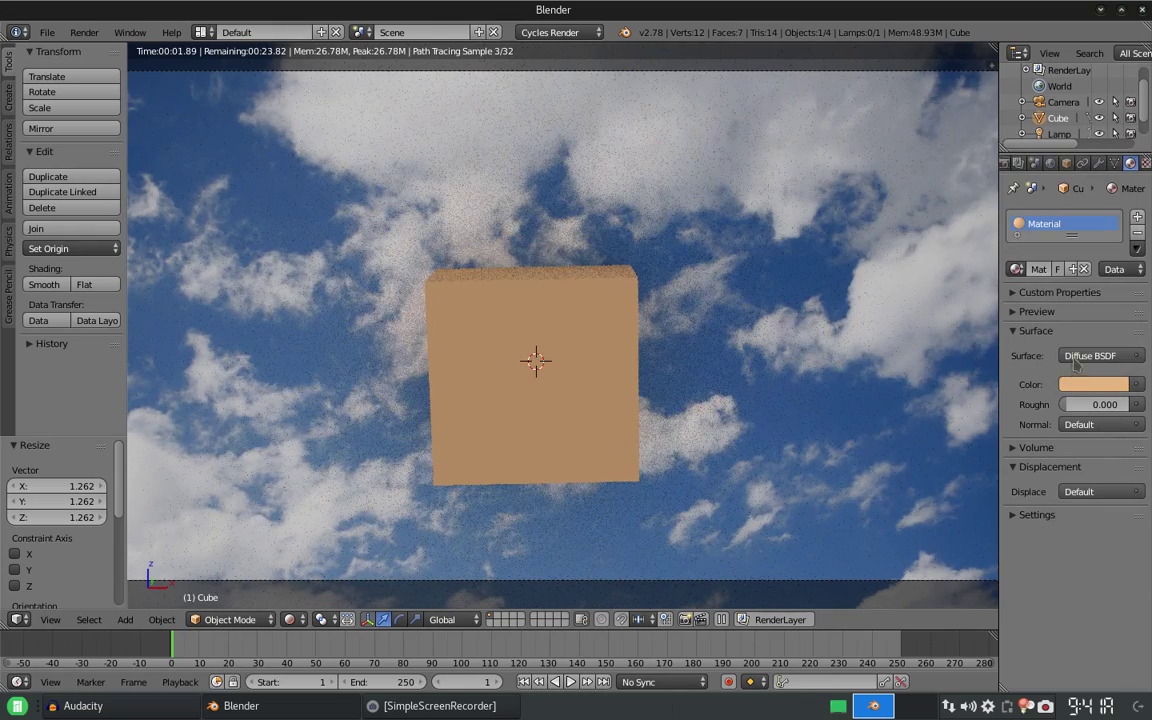
left_click(1097, 355)
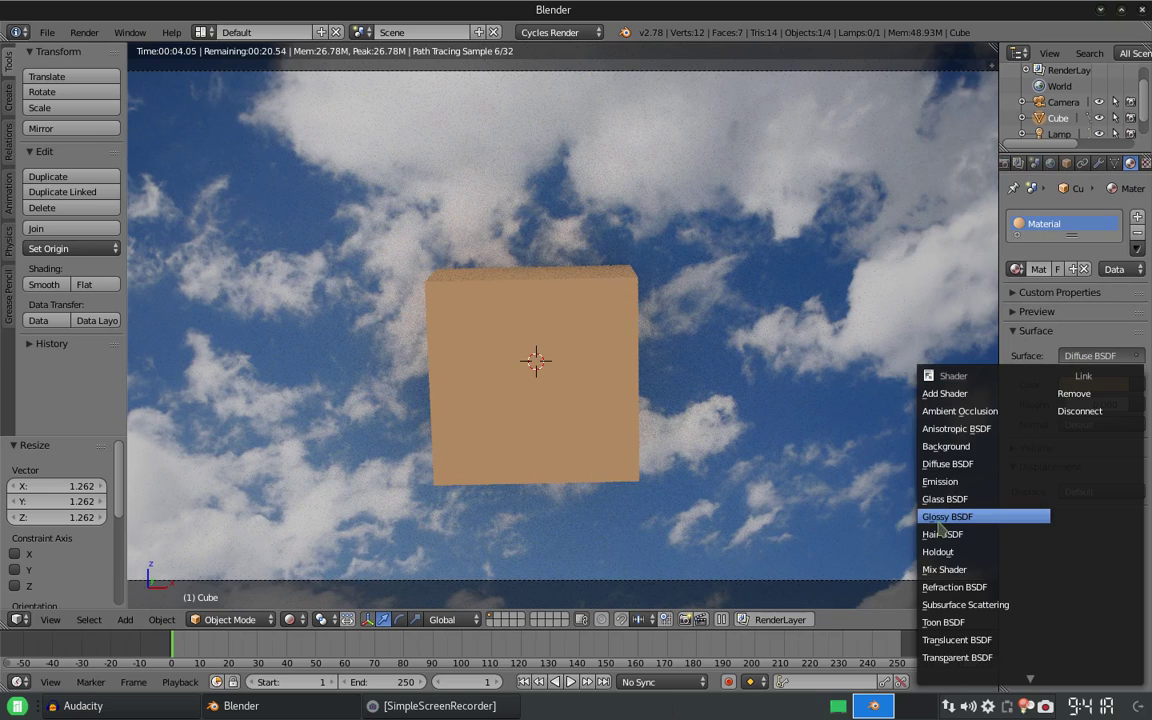
Step: Switch the cube's surface to a GGX Glossy BSDF with roughness 0.050
left_click(960, 516)
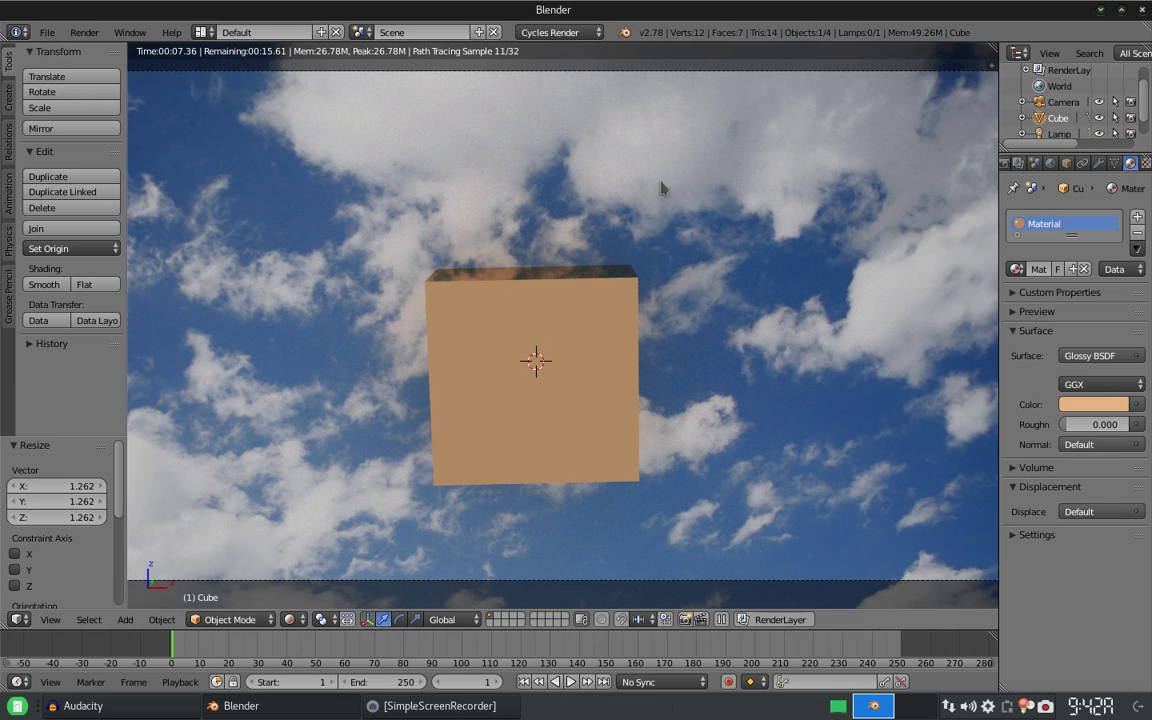
left_click(1095, 427)
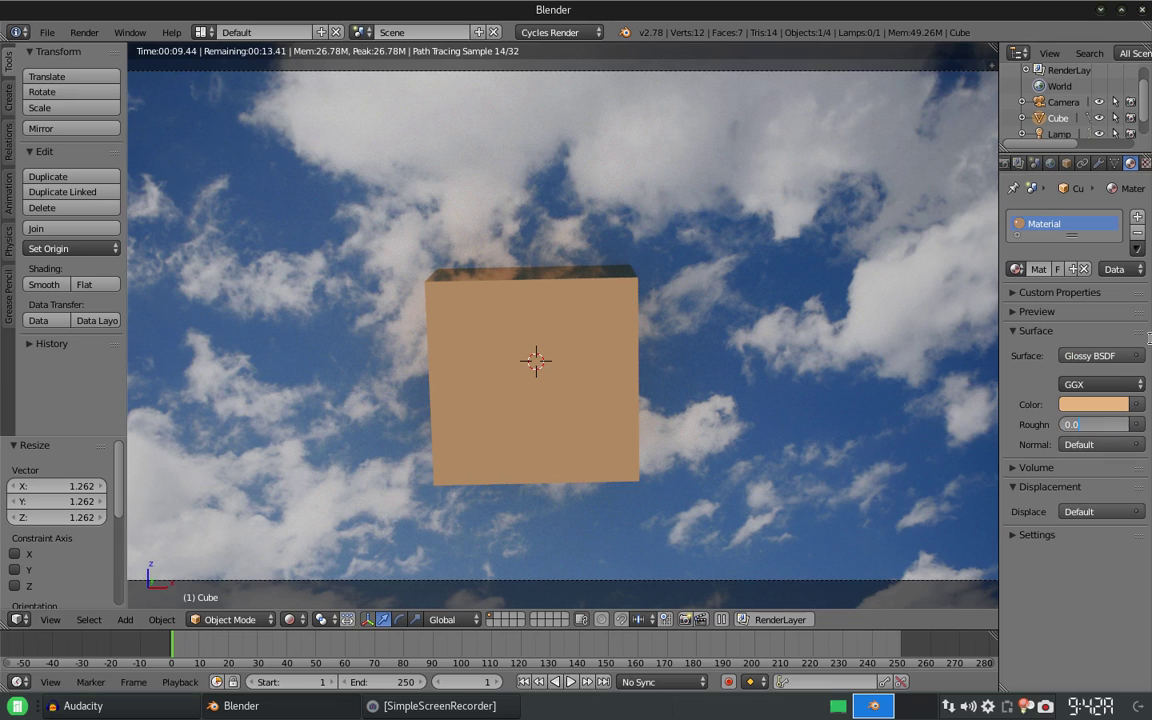
type("5")
key("Return")
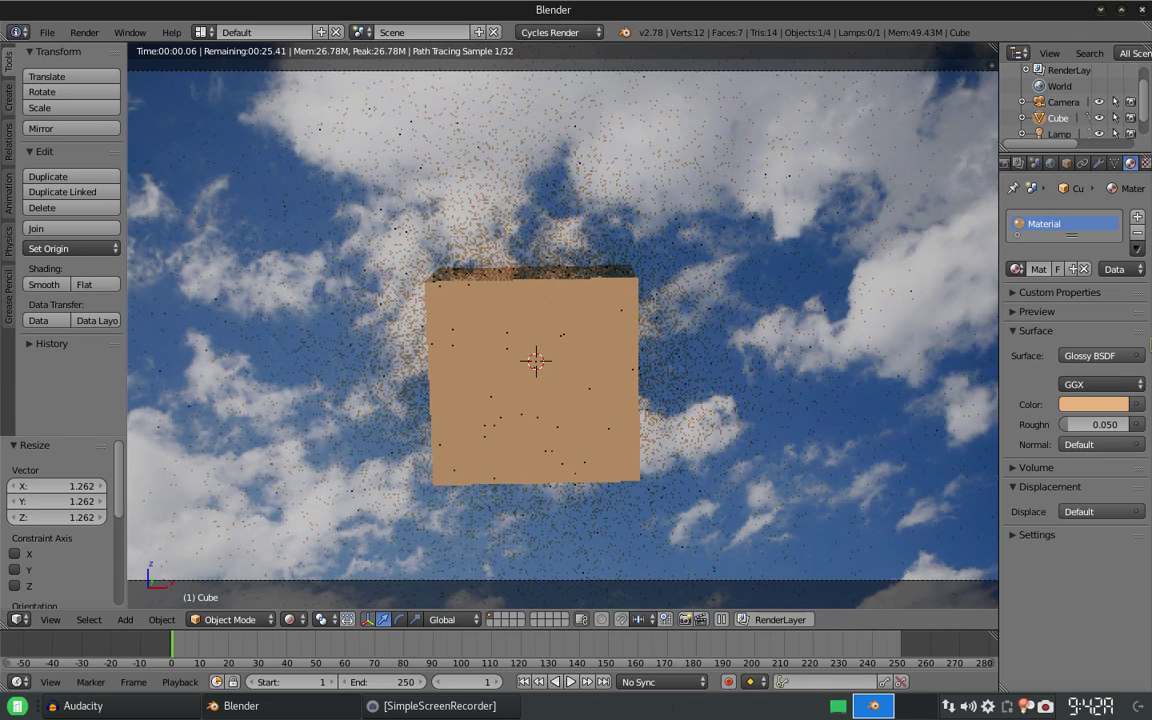